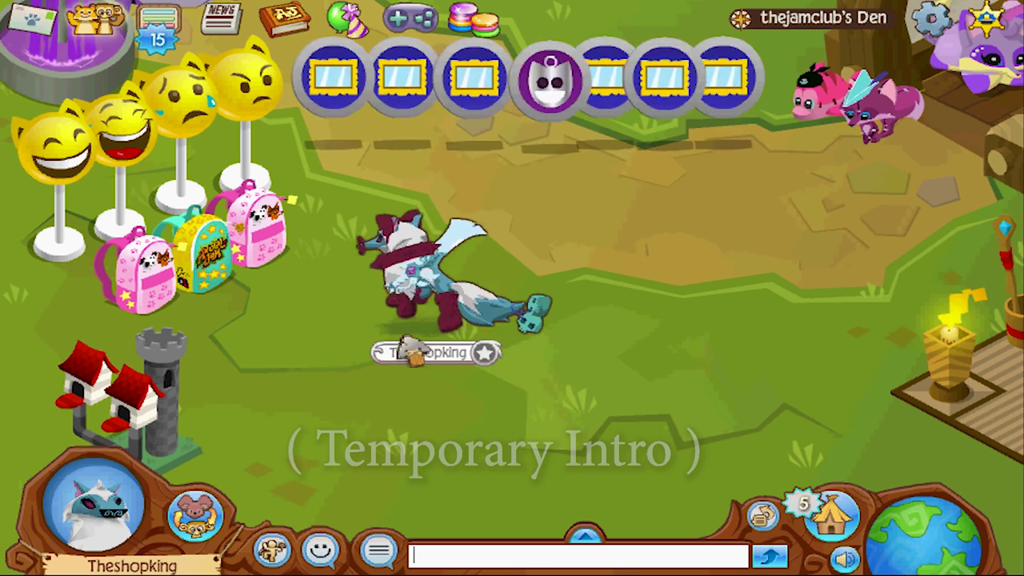
Step: Walk the Animal Jam avatar down onto the den floor
left_click(434, 404)
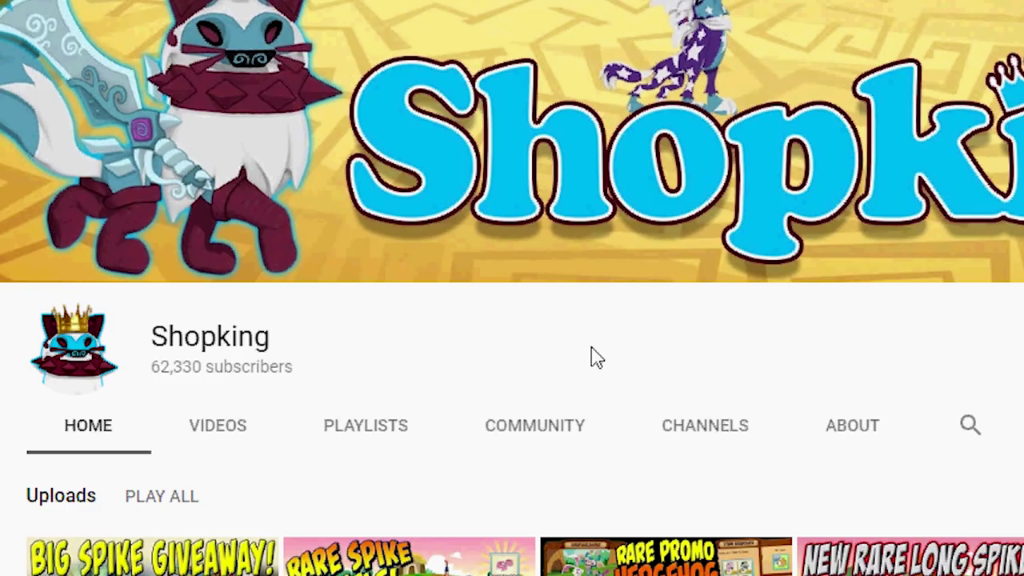
Step: Show the Shopking channel's Community posts, including the logo-change poll
left_click(565, 425)
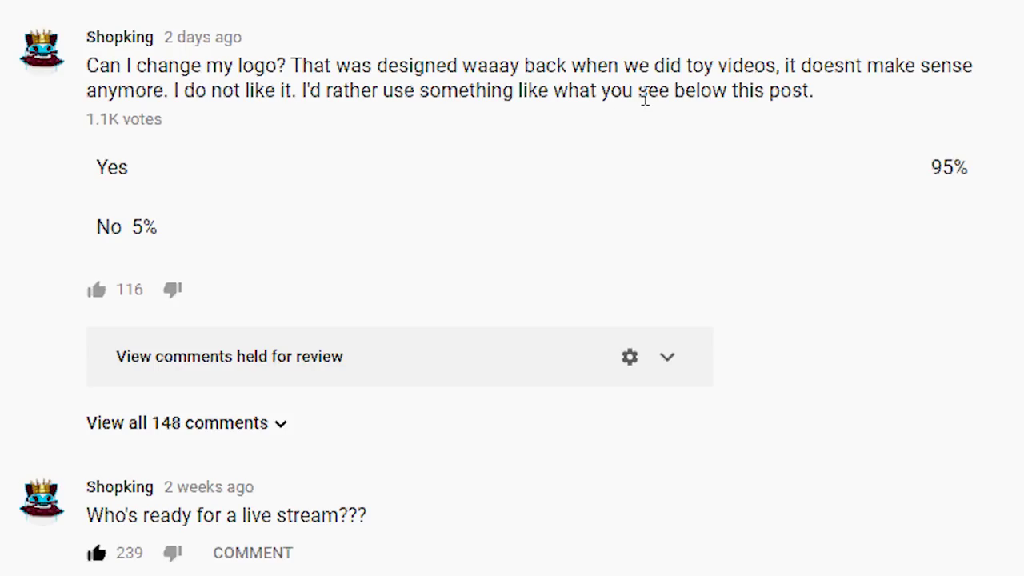
Step: Scroll the community comments and highlight the reply 'I totally feel the same way'
scroll(646, 94, "down", 6)
scroll(650, 42, "up", 3)
scroll(648, 41, "up", 3)
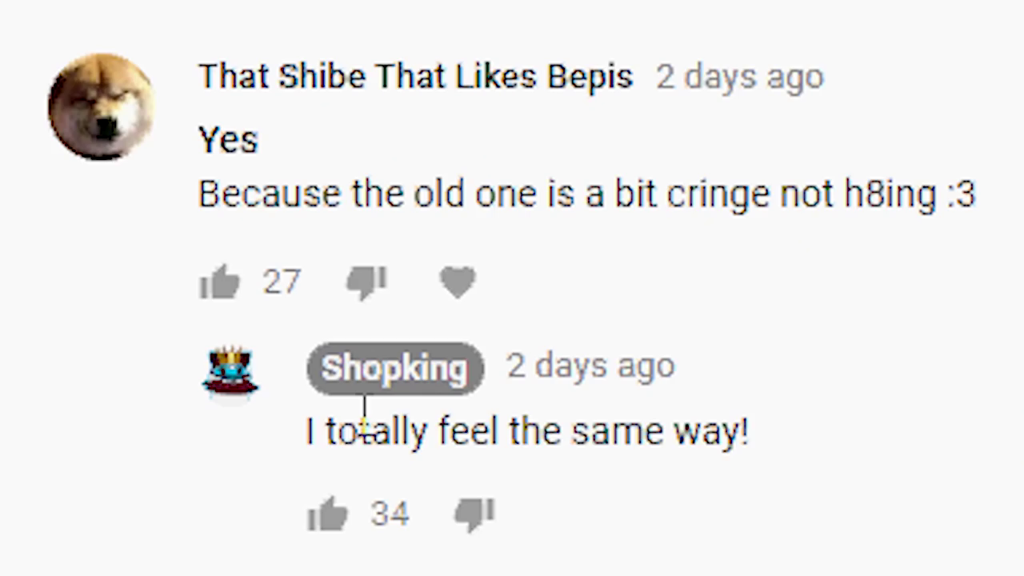
triple_click(235, 339)
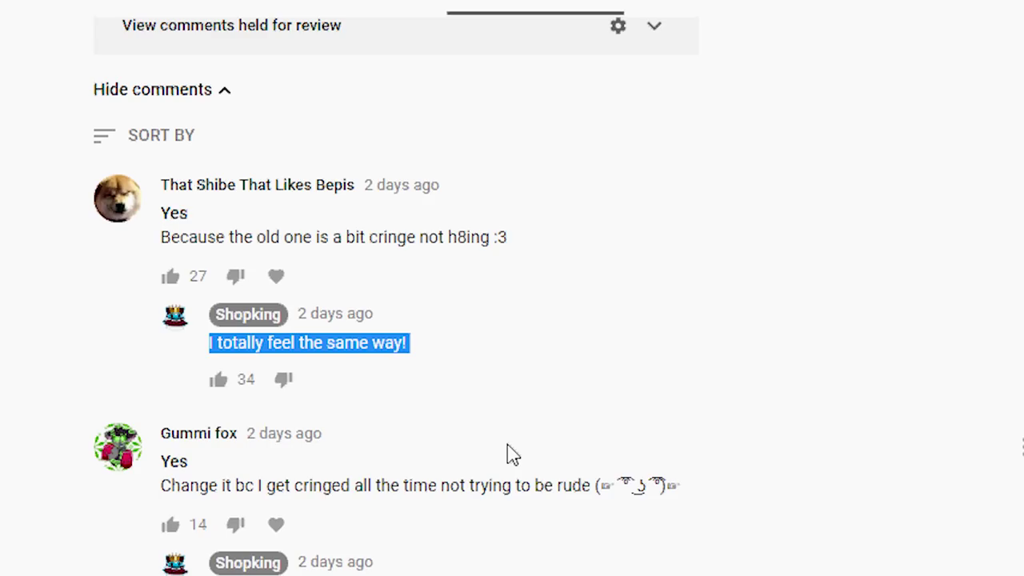
Step: Scroll up to the Logo Design contest post and highlight its announcement paragraph
scroll(517, 555, "up", 8)
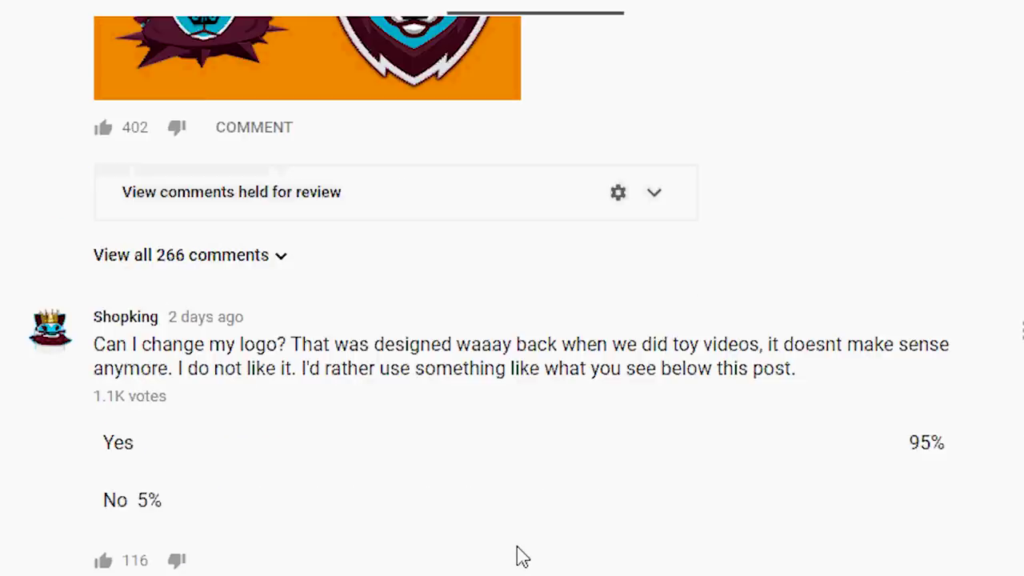
scroll(516, 555, "up", 10)
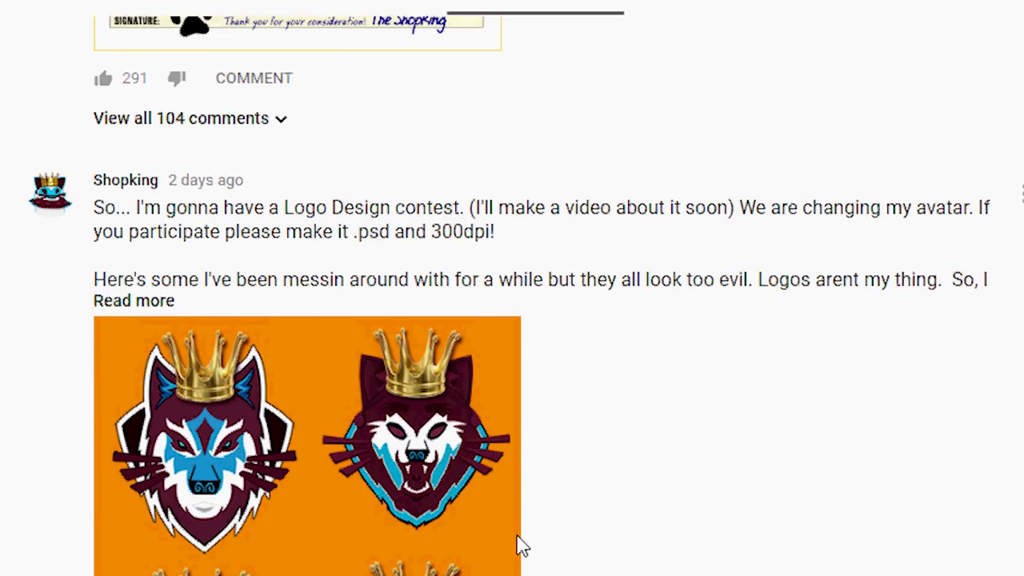
scroll(324, 160, "down", 3)
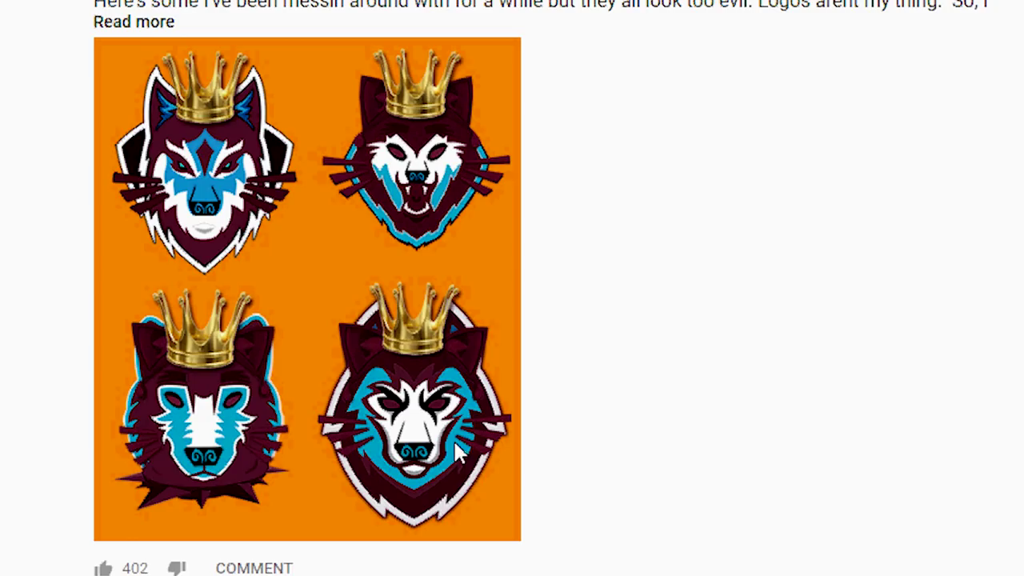
scroll(784, 341, "up", 3)
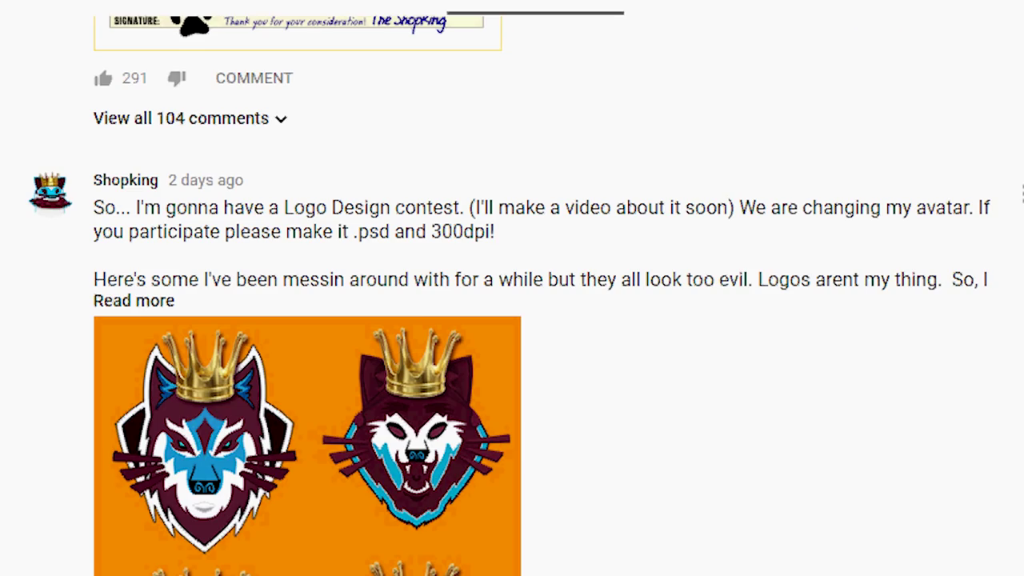
triple_click(331, 209)
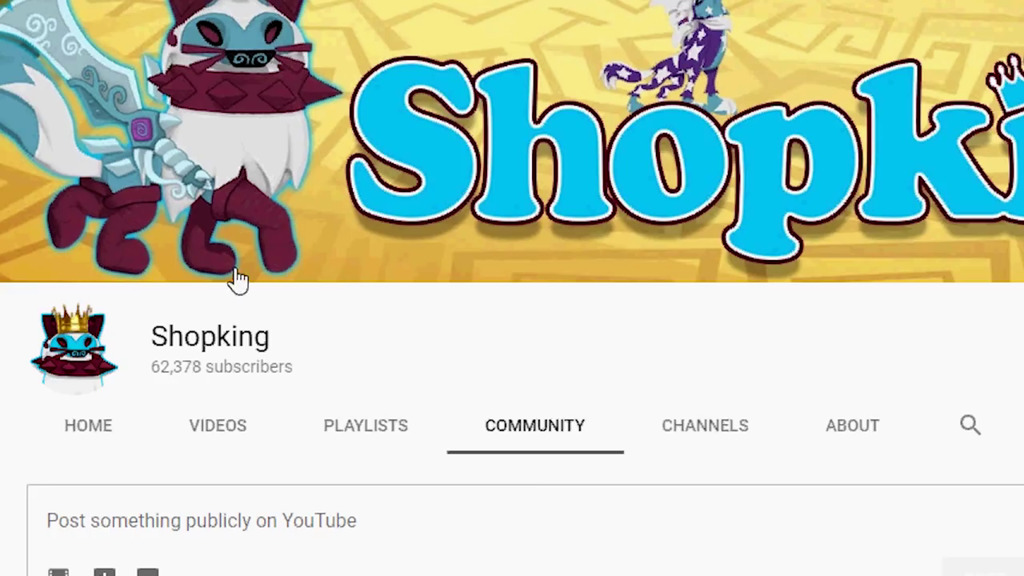
mouse_move(80, 352)
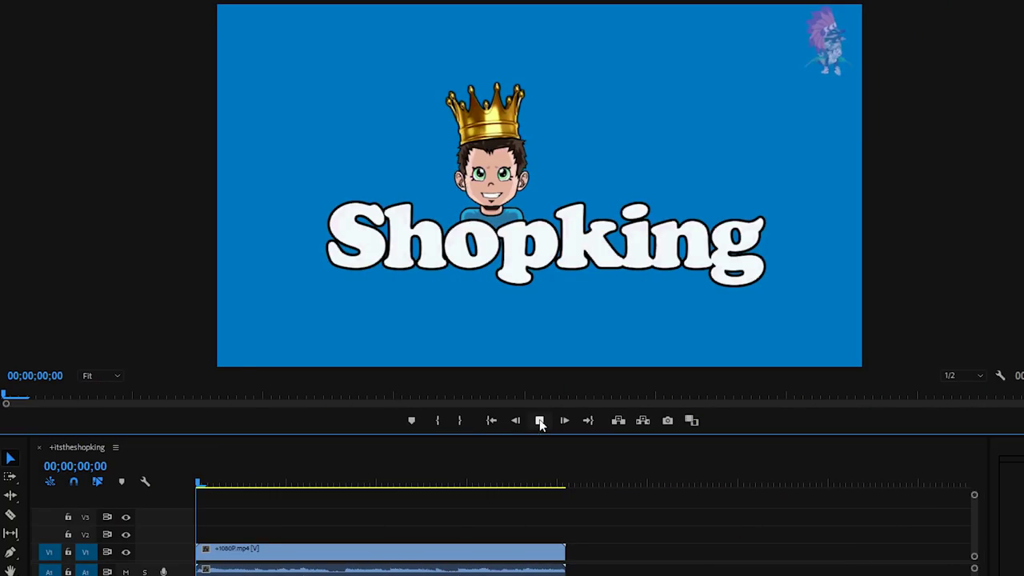
Step: Play the Shopking intro clip and scrub the playhead ahead to around 01;26
left_click(539, 420)
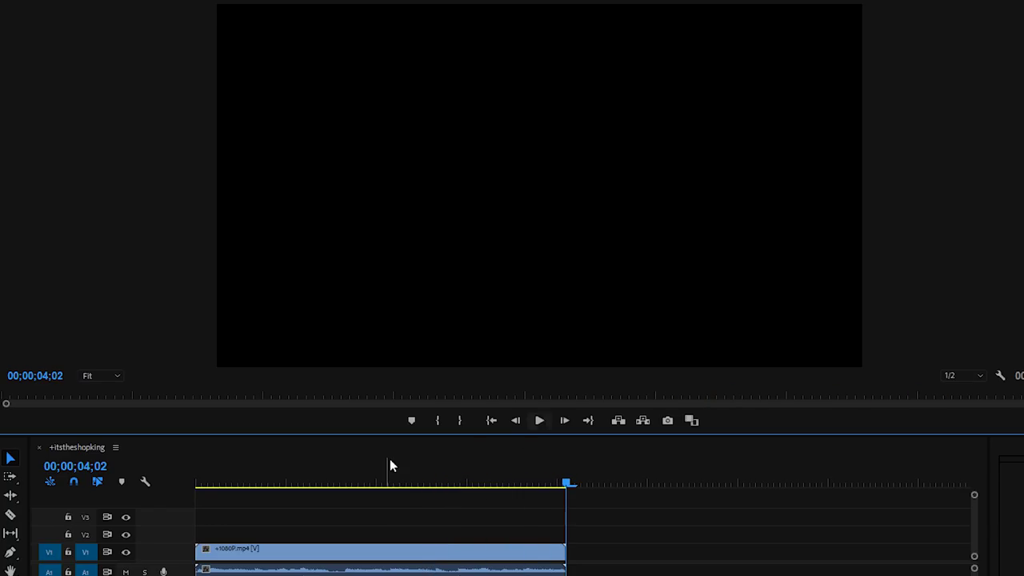
left_click_drag(281, 480, 492, 492)
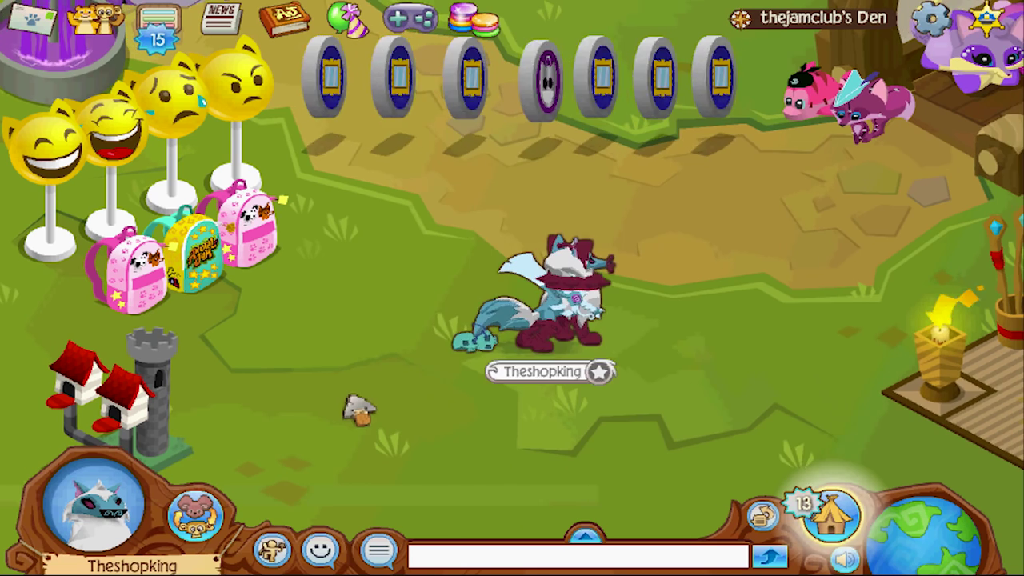
Step: Walk the avatar to the left across the den floor
left_click(354, 407)
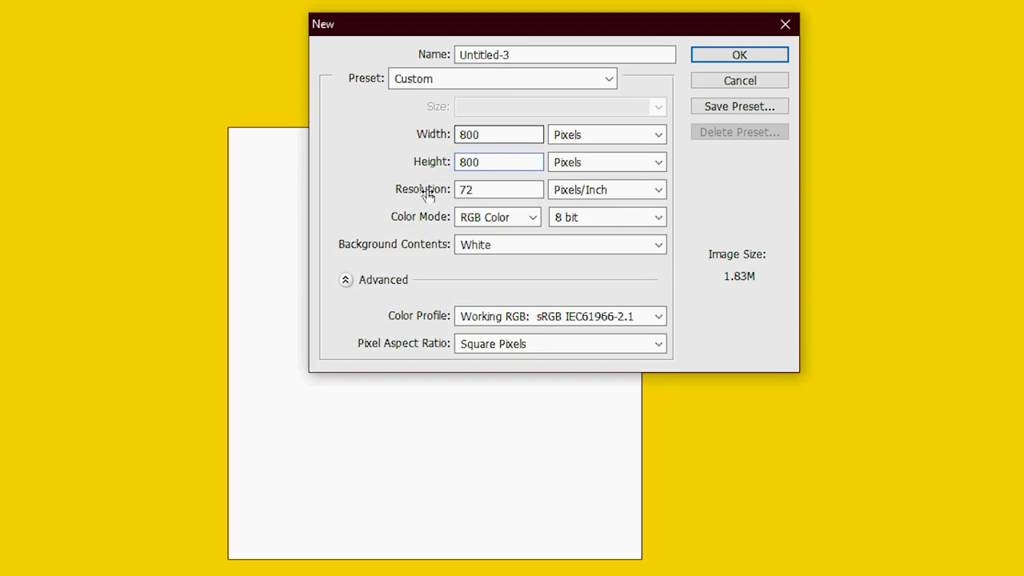
Step: Set the 800 × 800 document's resolution to 300 pixels/inch and highlight the 800 X 800 px line
left_click(469, 190)
double_click(498, 186)
type("120")
double_click(498, 186)
type("300")
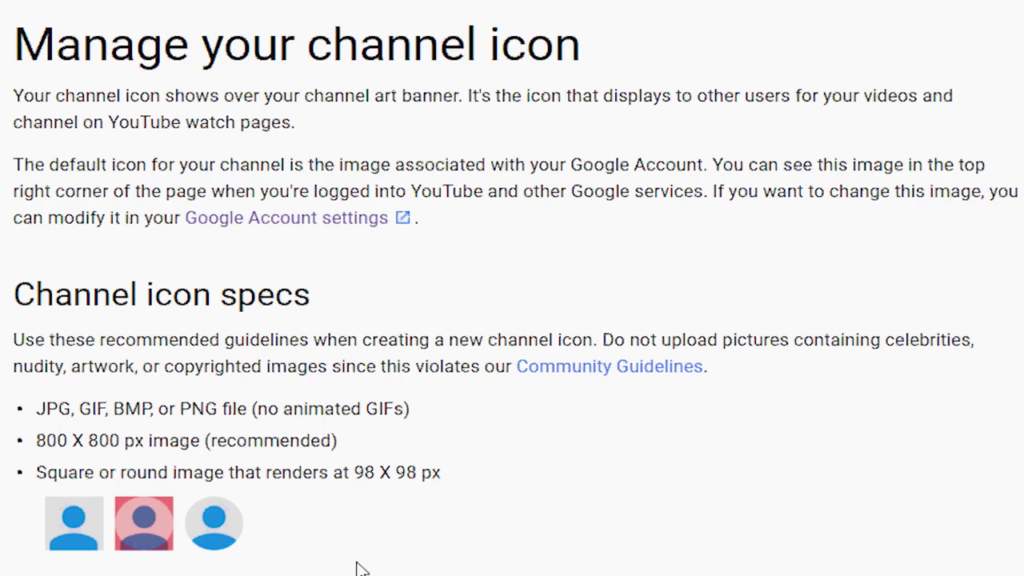
triple_click(186, 441)
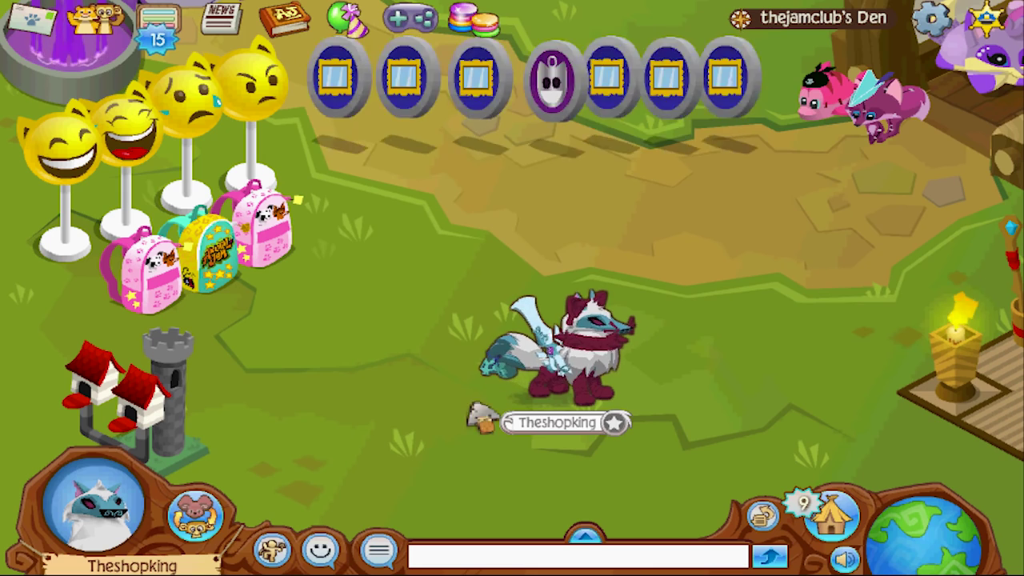
Step: Walk the avatar left, then up and left around the den
left_click(456, 430)
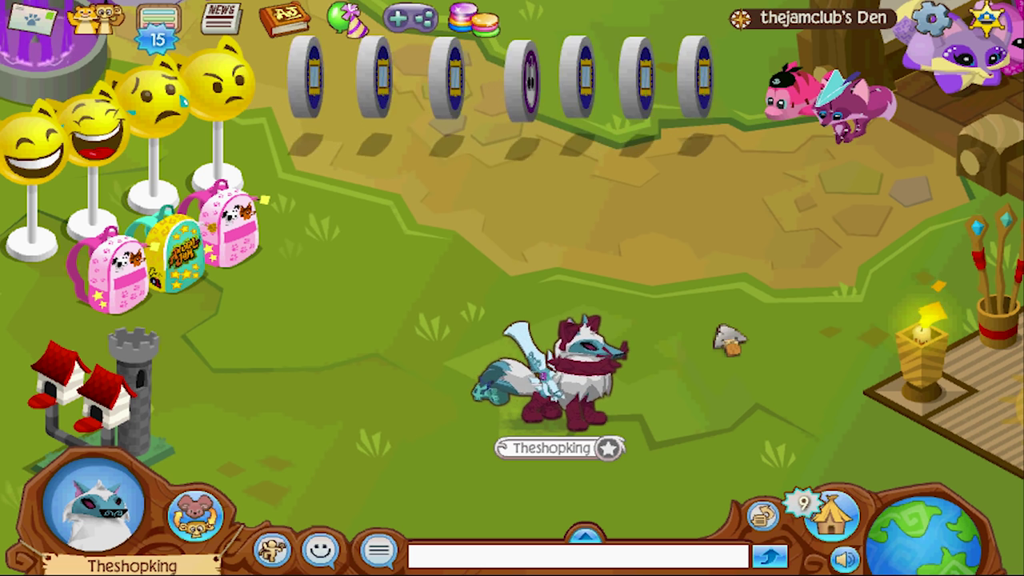
left_click(496, 399)
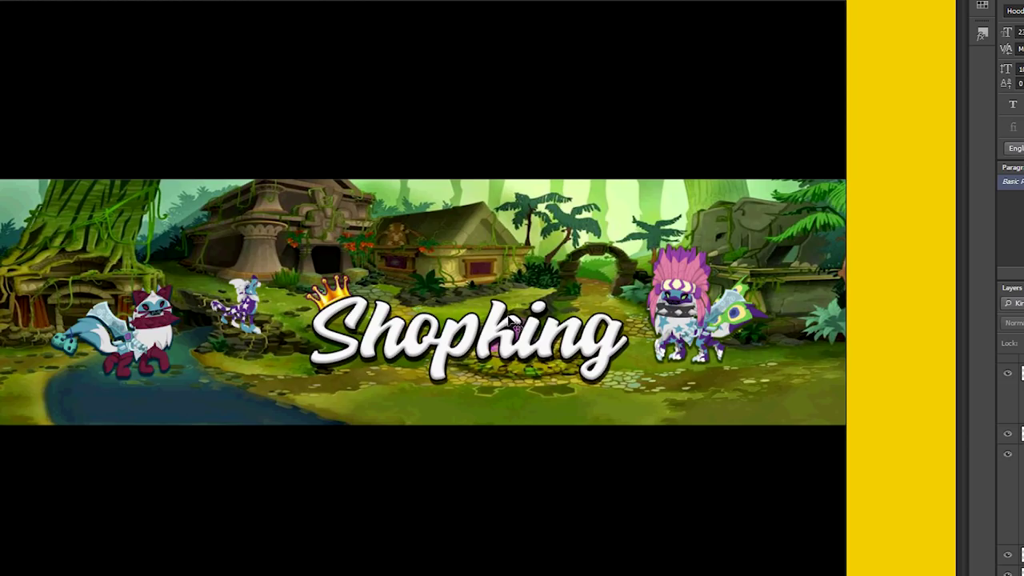
Step: Hide the small spotted character, then try cyan and blue overlays on the Shopking title and cancel
left_click(255, 309)
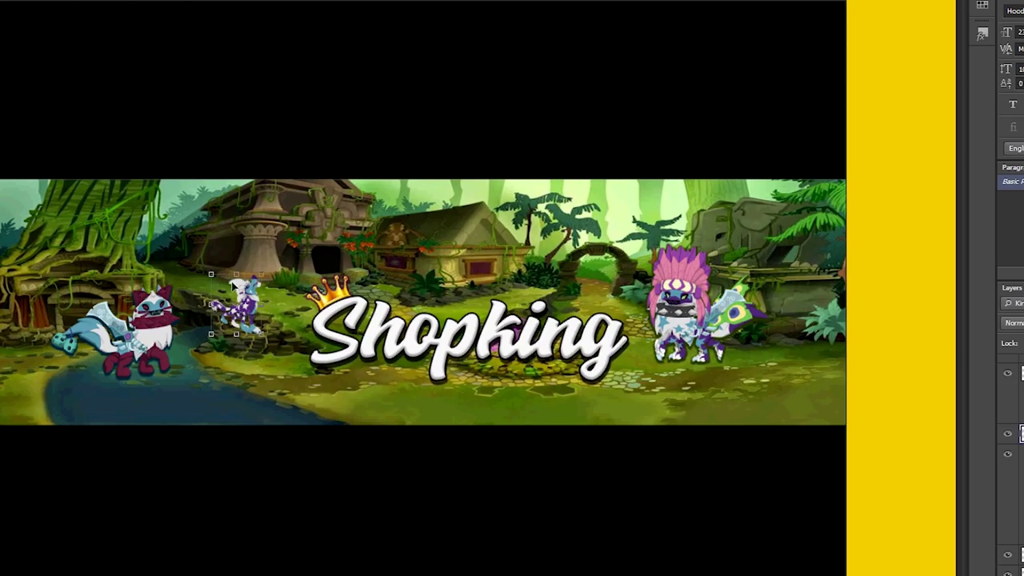
left_click(1008, 435)
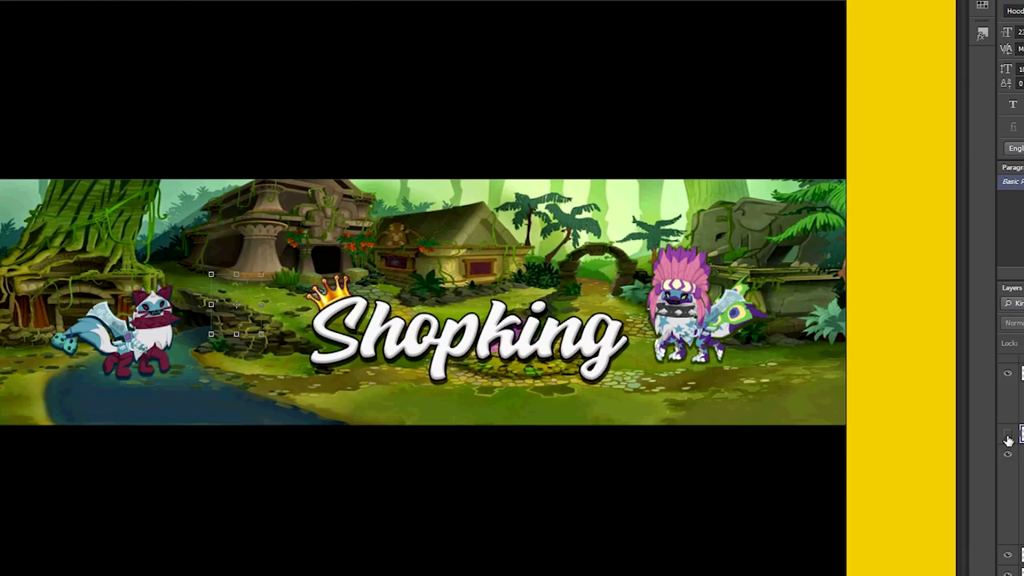
left_click(575, 352)
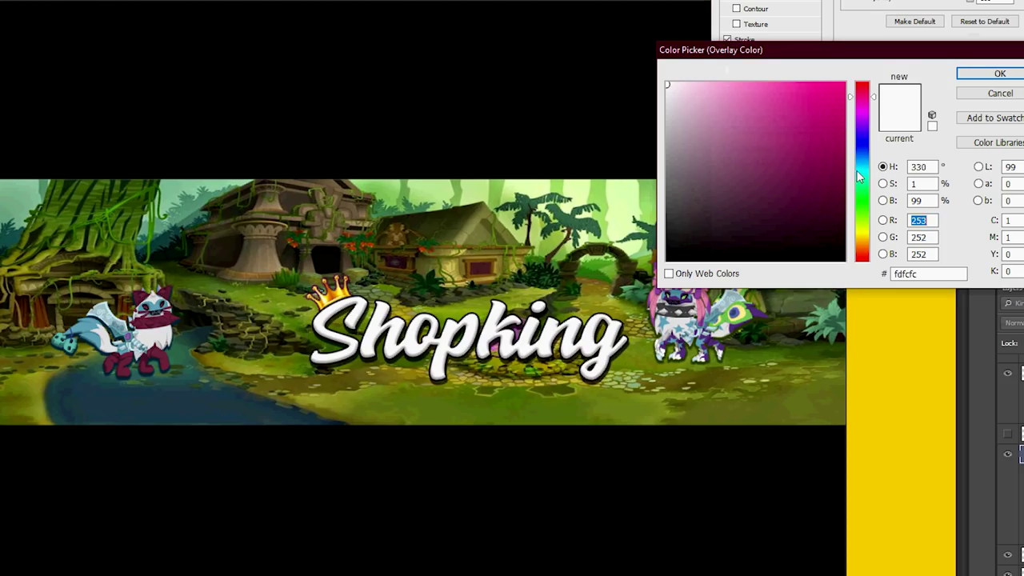
left_click(860, 171)
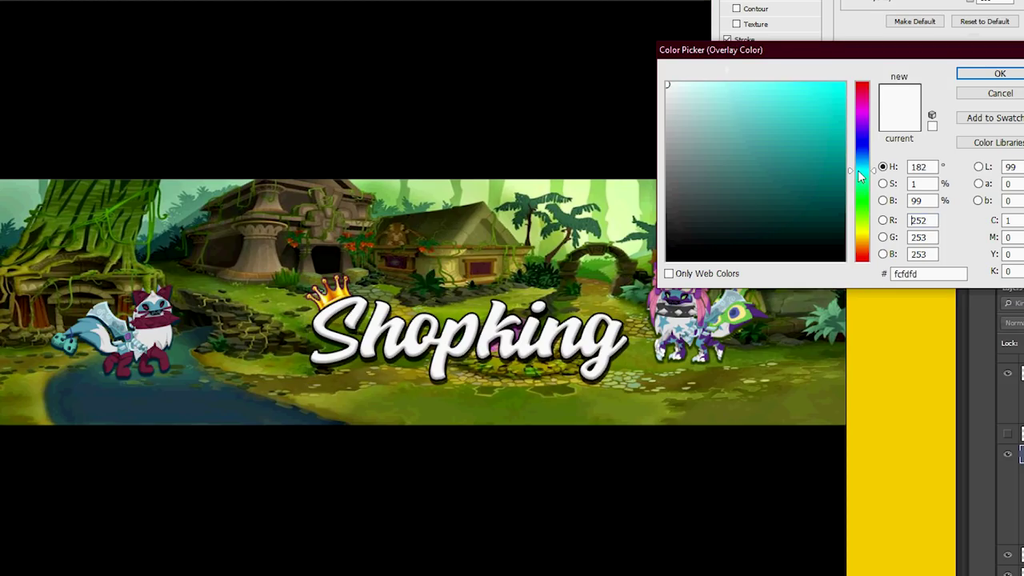
left_click(841, 91)
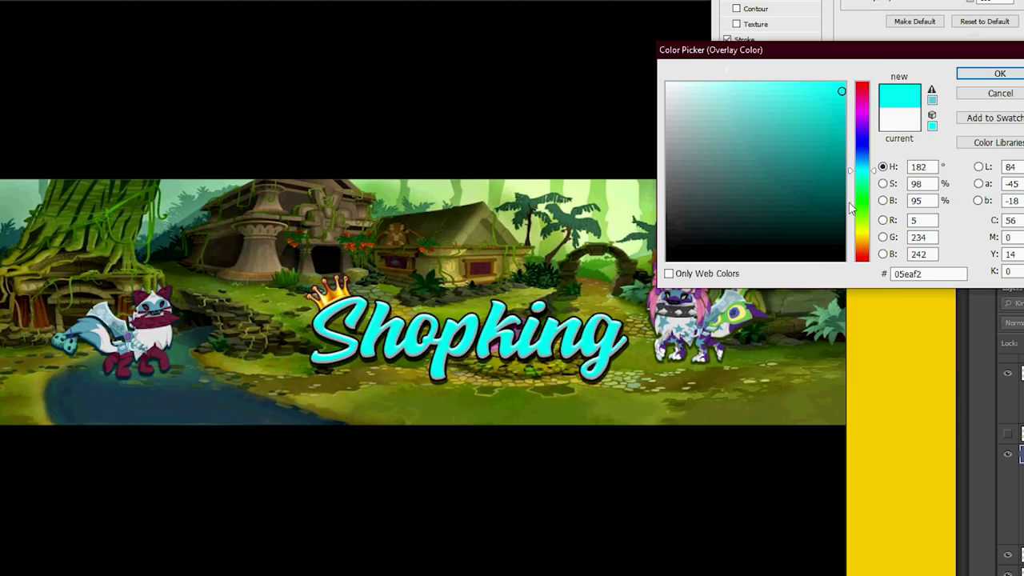
left_click(860, 166)
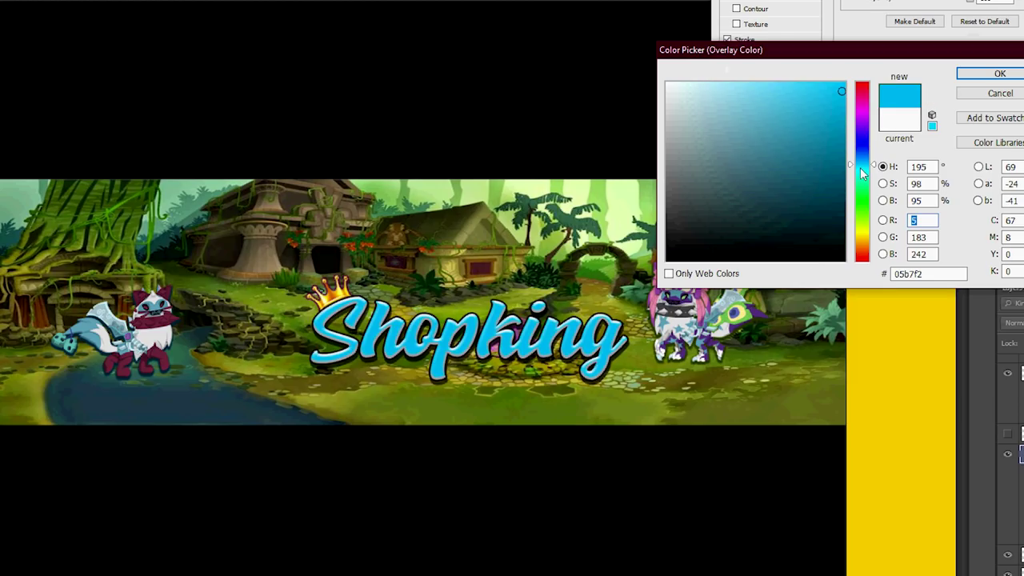
left_click(862, 171)
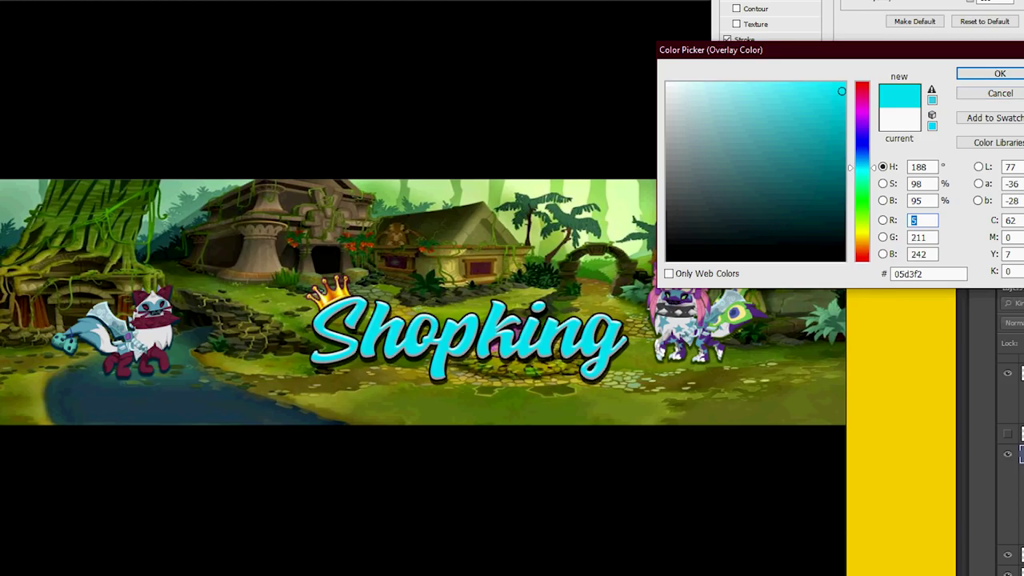
left_click(1013, 101)
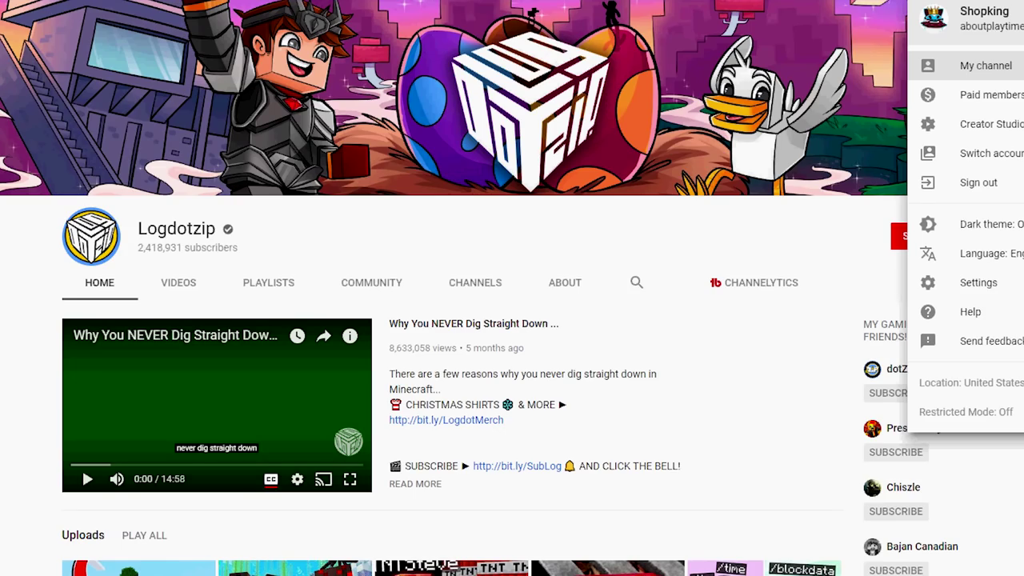
Step: Dismiss the account menu to reveal the full Logdotzip channel home page
left_click(763, 237)
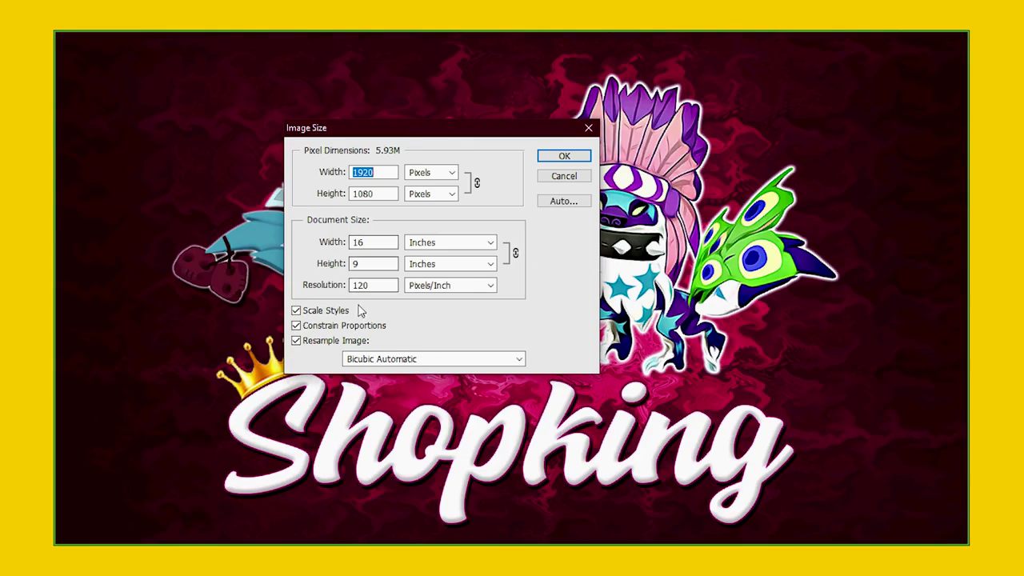
left_click(384, 175)
left_click_drag(385, 175, 237, 173)
type("1920")
key("Tab")
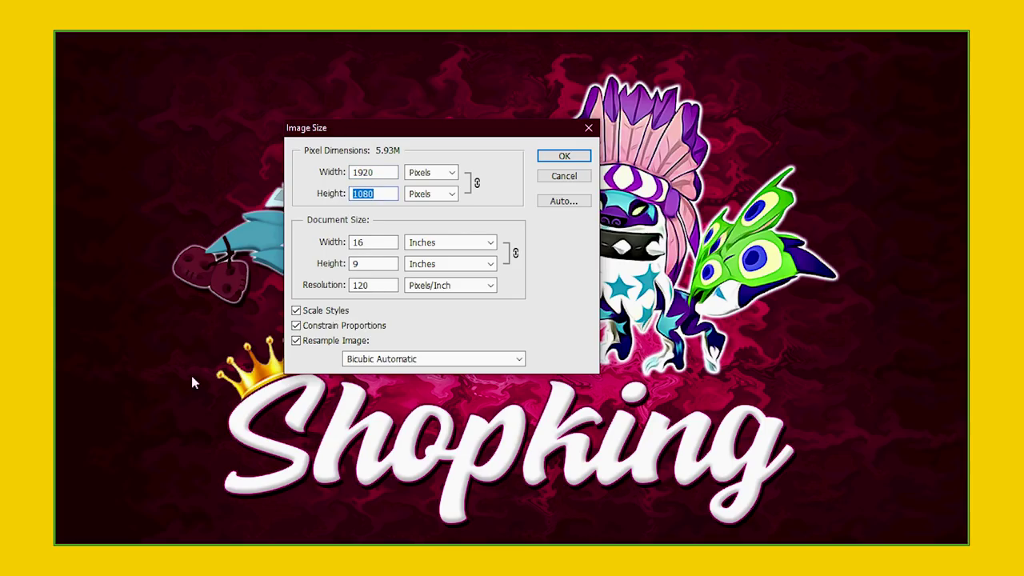
left_click_drag(395, 286, 78, 289)
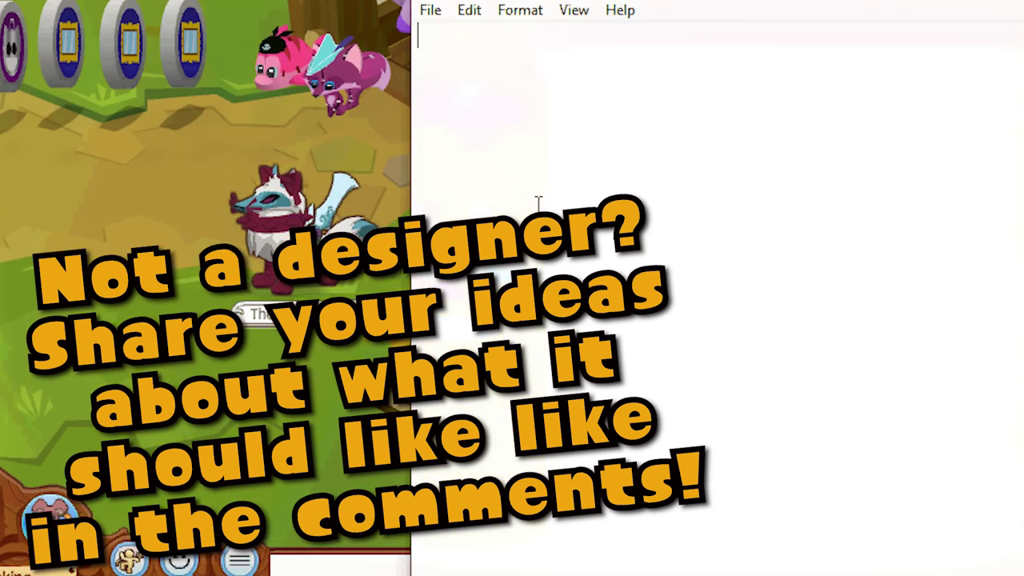
Step: Type 'Logo Design:' with the line '800x800 - 120DPI / 300DPI is preferred! .PSD File.'
type("Logo Design:")
key("Return")
type("800x")
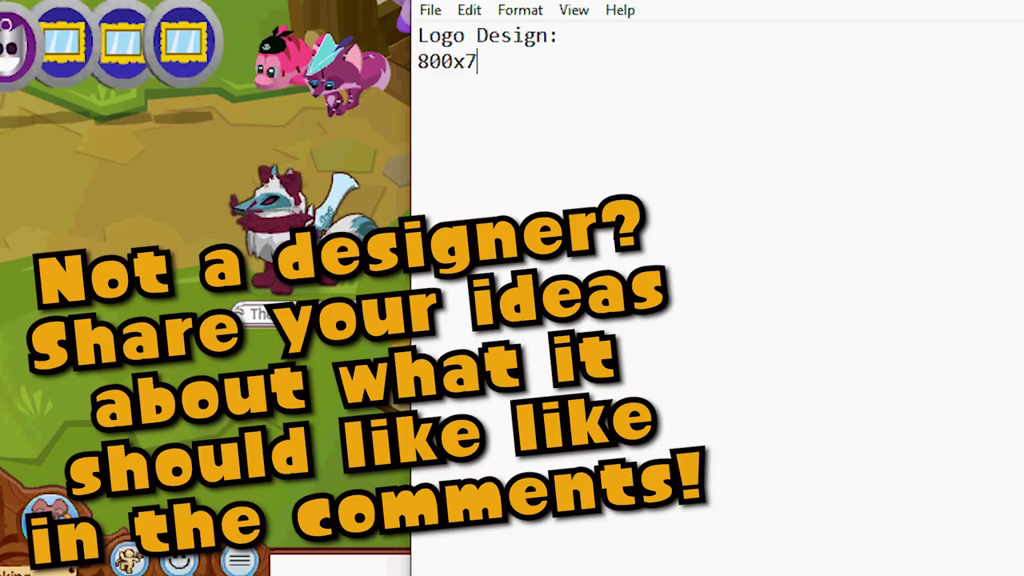
type("800 - 120DPI / 300DPI is preferred! .PSD File.")
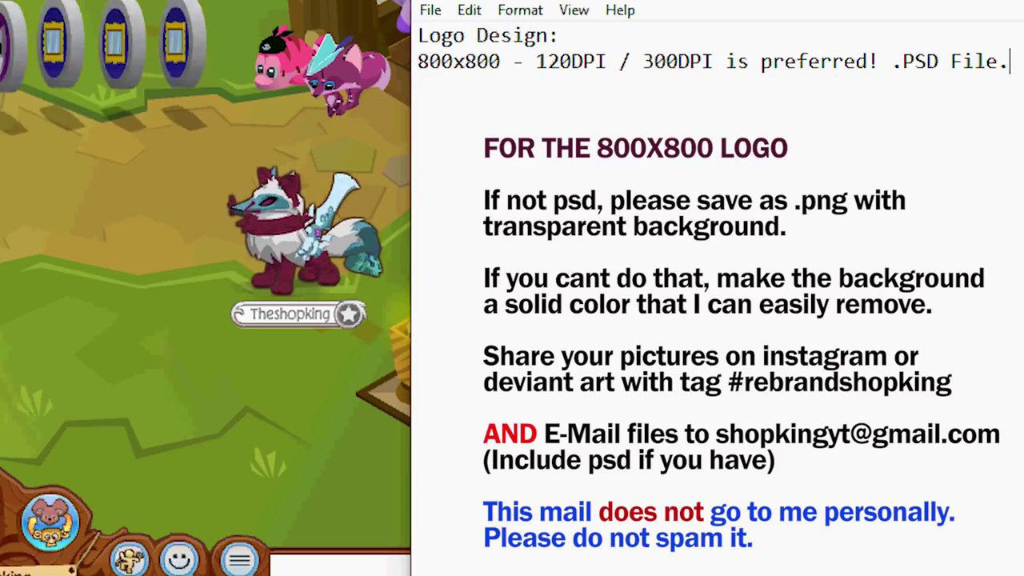
Step: Add '---Rim Headdress!!!' and '---Long Spike Collars!!!' lines, then a 'Channel Banner:' heading
key("Return")
type("---Rim")
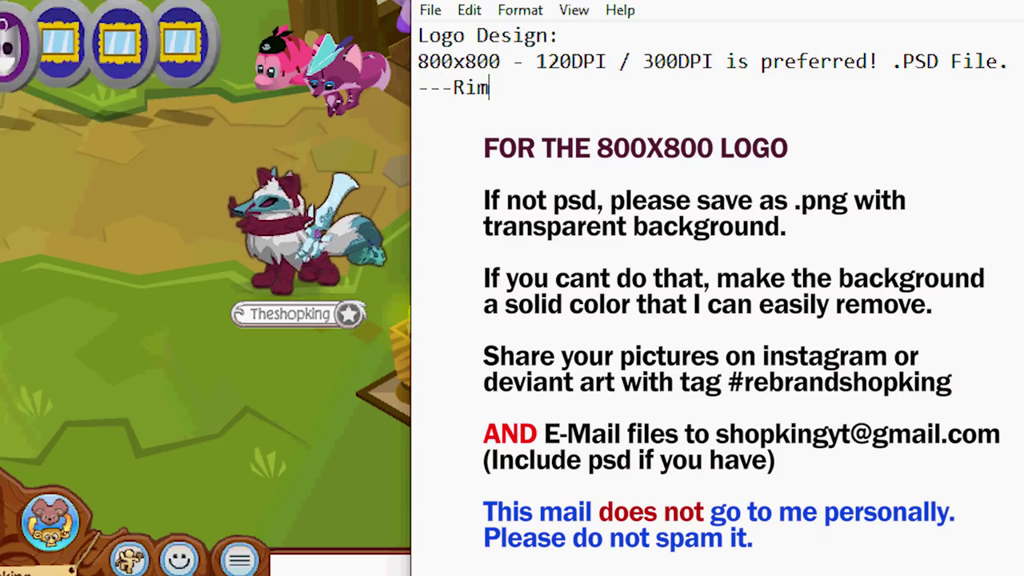
type(" Headdres")
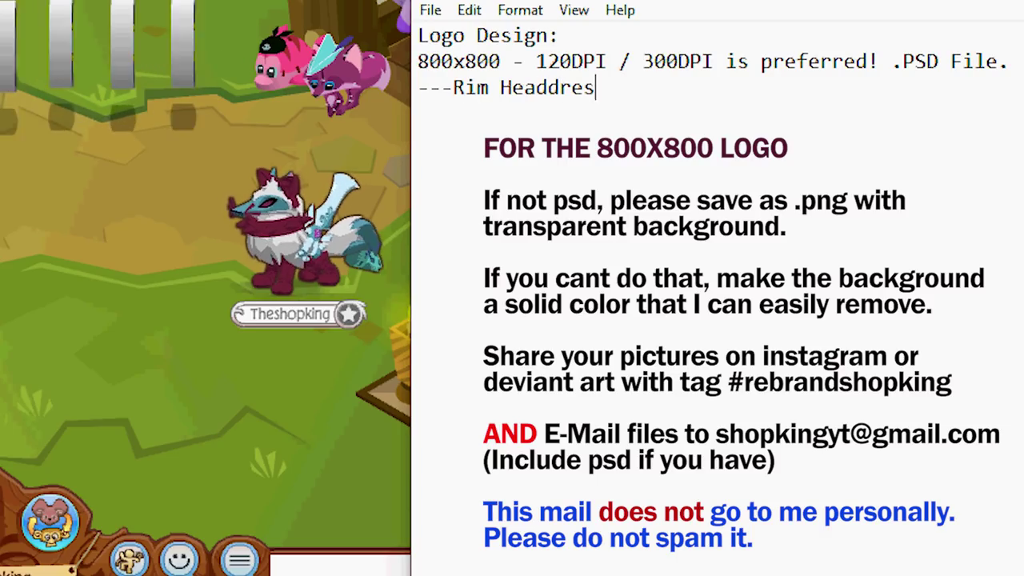
type("s!!!")
key("Return")
type("---")
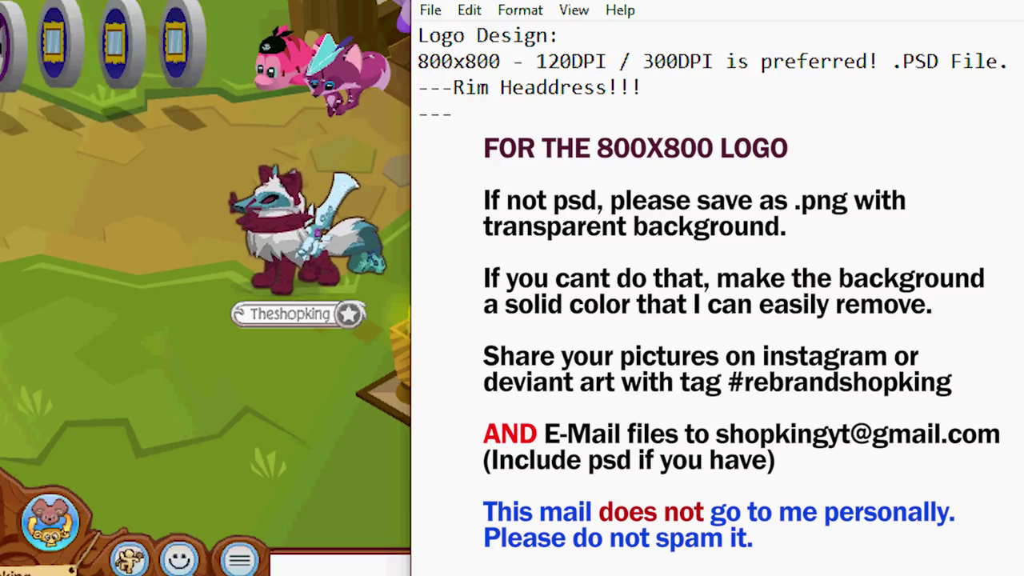
type("Long ")
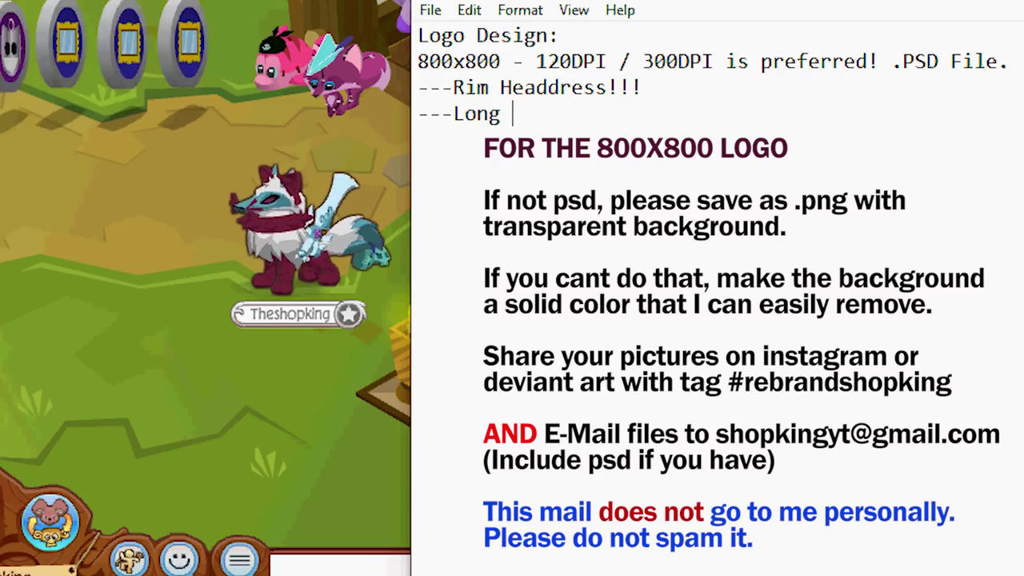
type("Spike Collar")
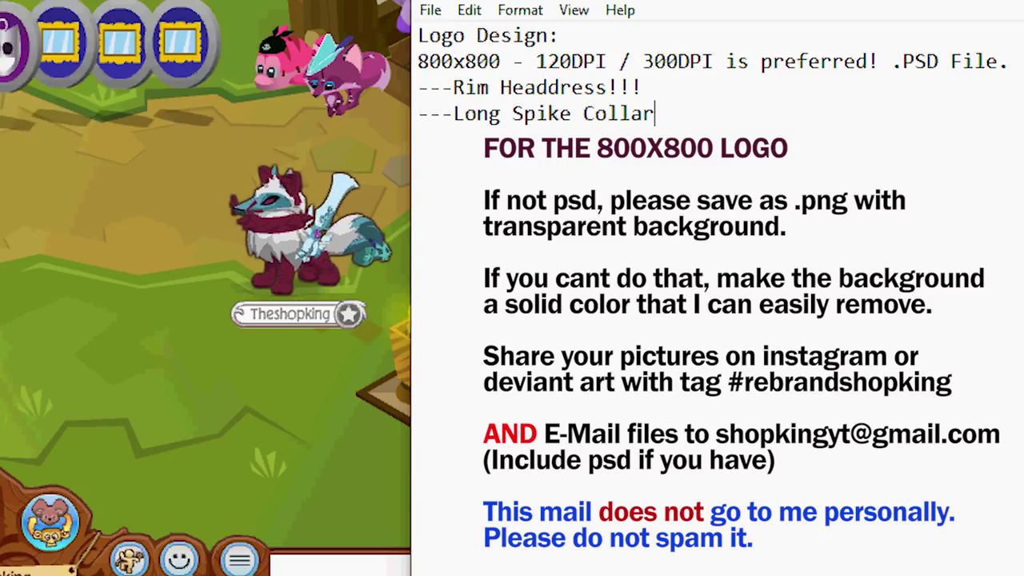
type("s!!!")
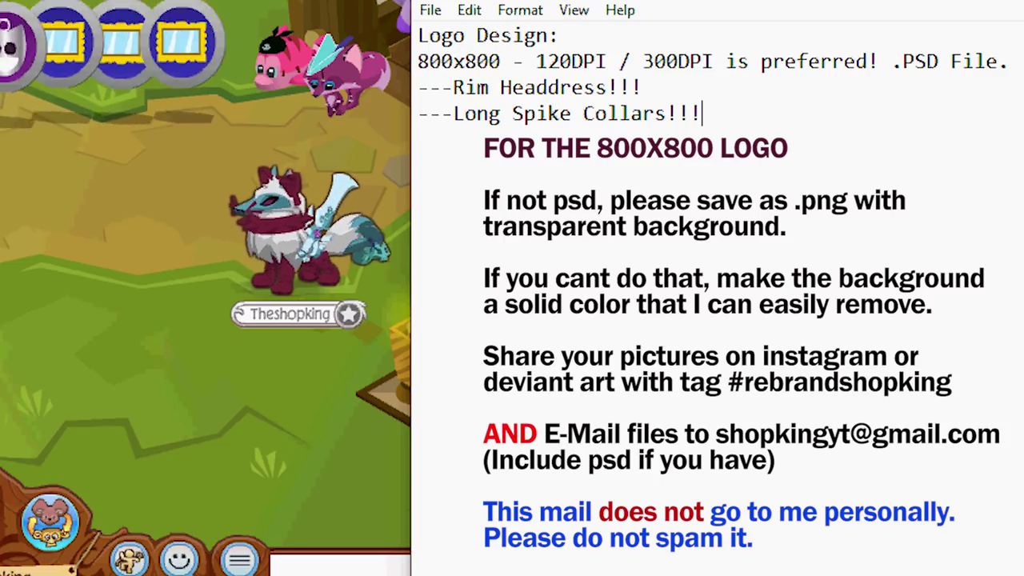
left_click(418, 166)
type("Channel Banner:")
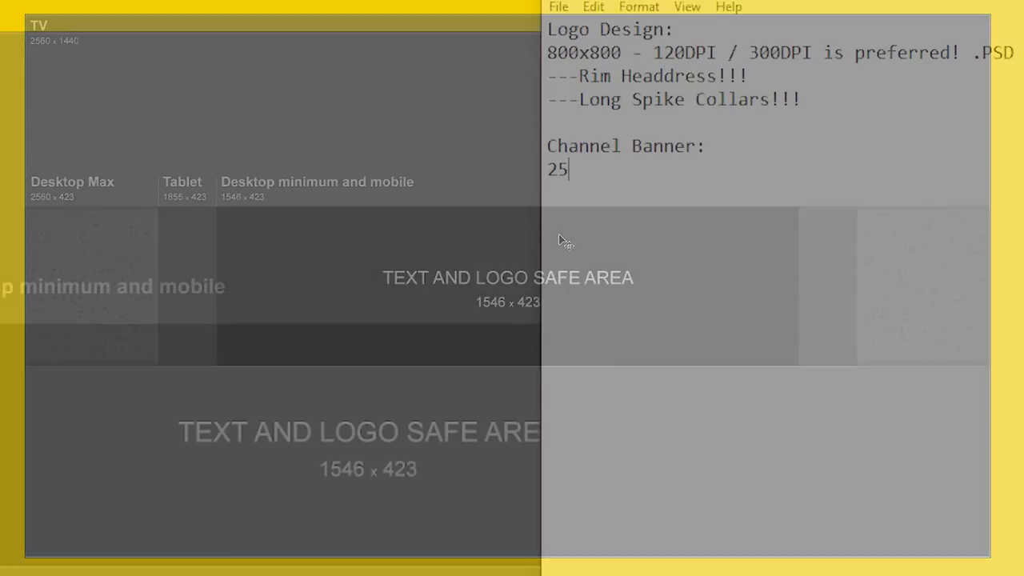
Step: Finish the Channel Banner size as 2560X1440 - 120DPI / 300 DPI and add a ---Rim Headdress!!! line
type("60X")
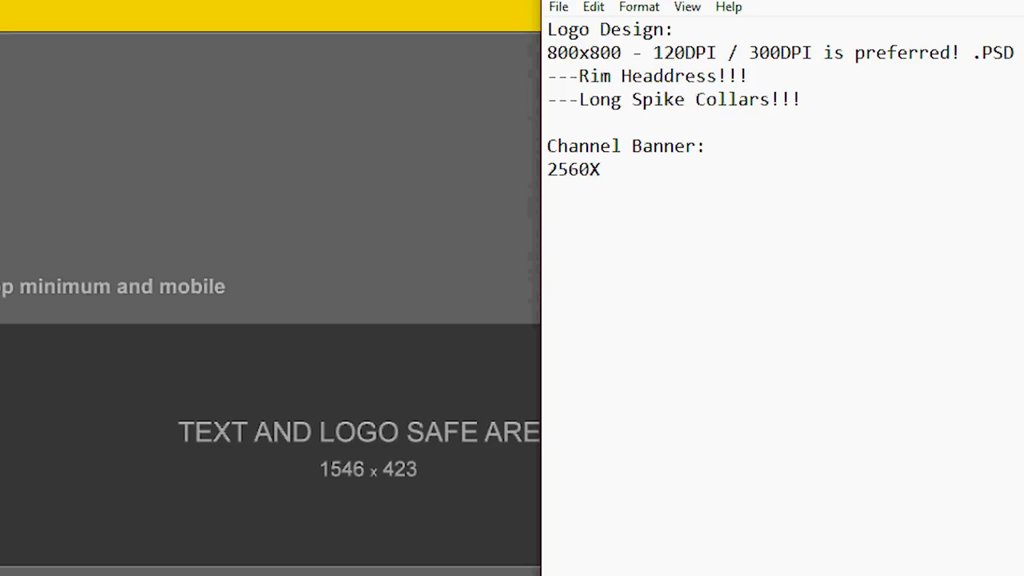
type("1440 - 120")
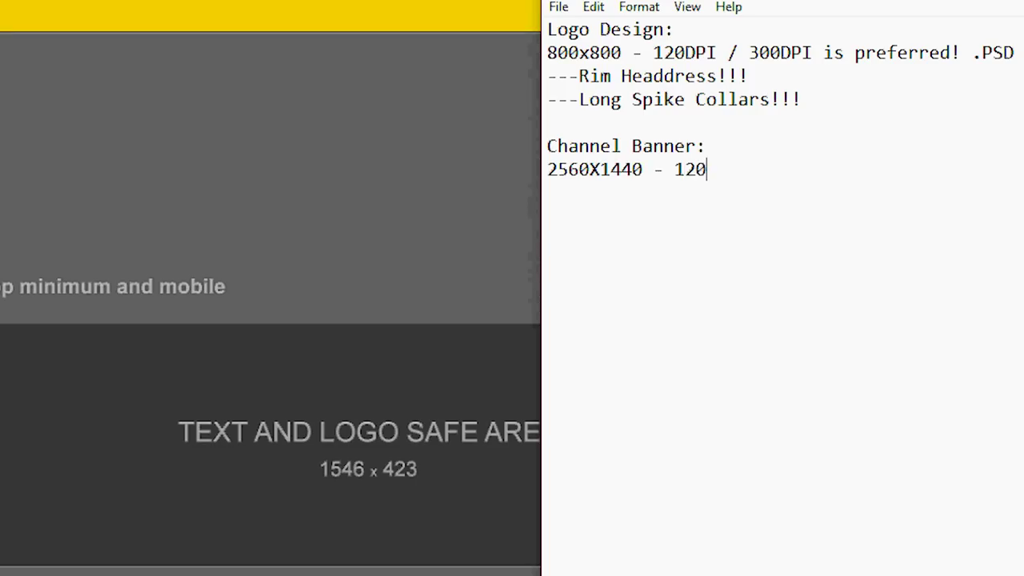
type("DPI / 300 DPI")
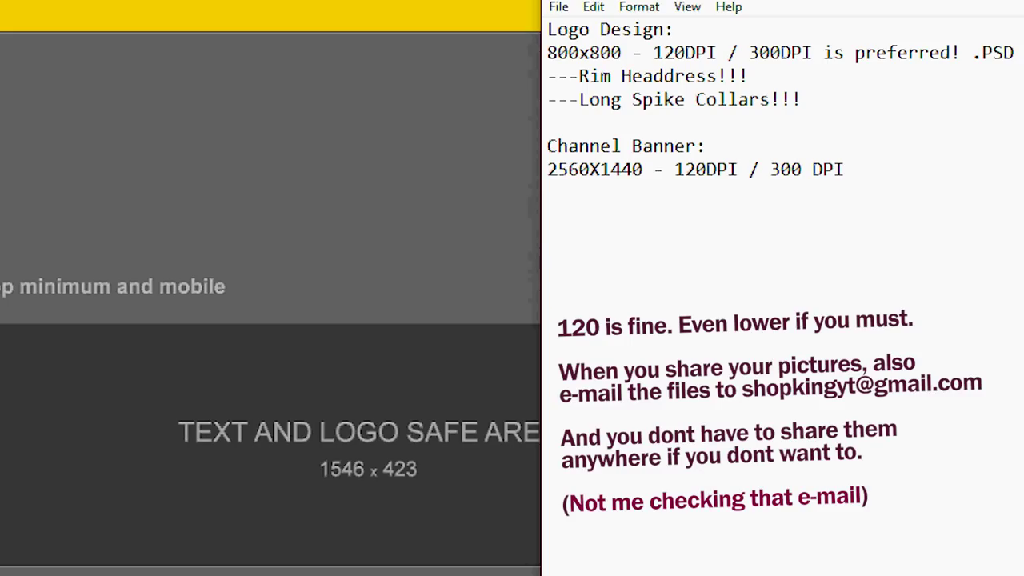
key("Return")
type("---Rim Hea")
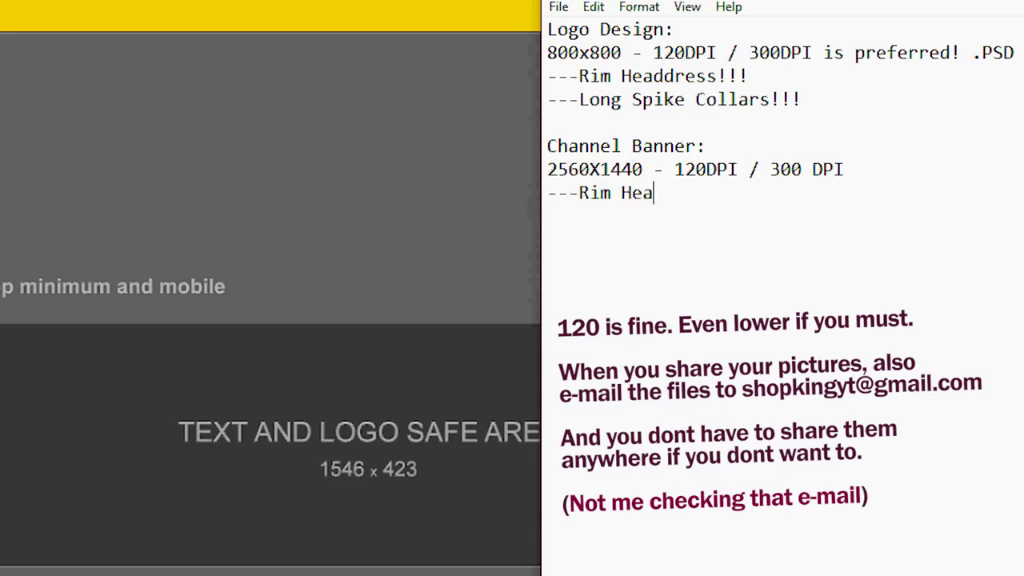
type("ddress!!!")
Step: Select the Channel Banner lines and heading, then move to the empty last line of the notes
left_click_drag(548, 146, 829, 241)
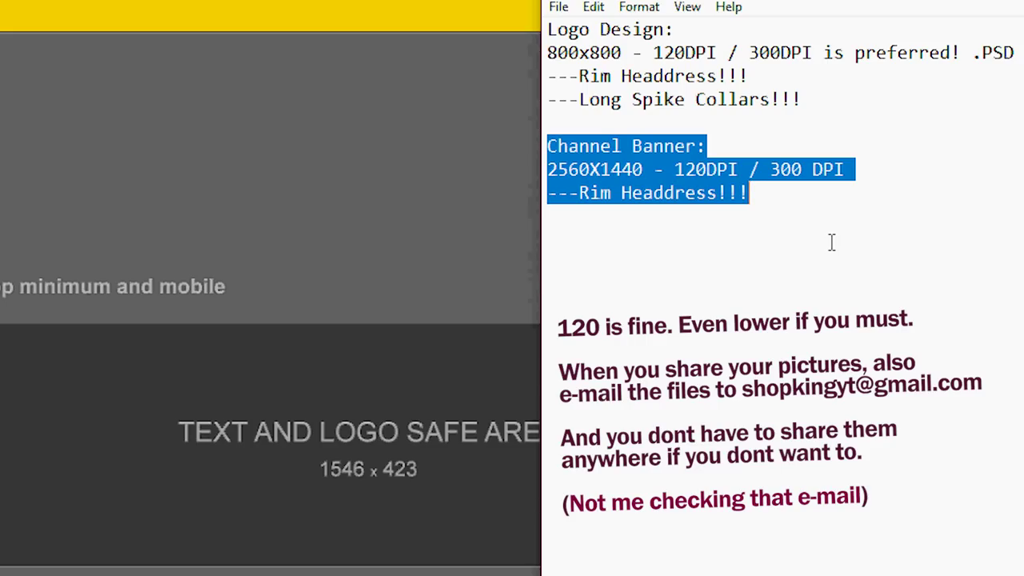
left_click(612, 148)
left_click_drag(719, 148, 526, 144)
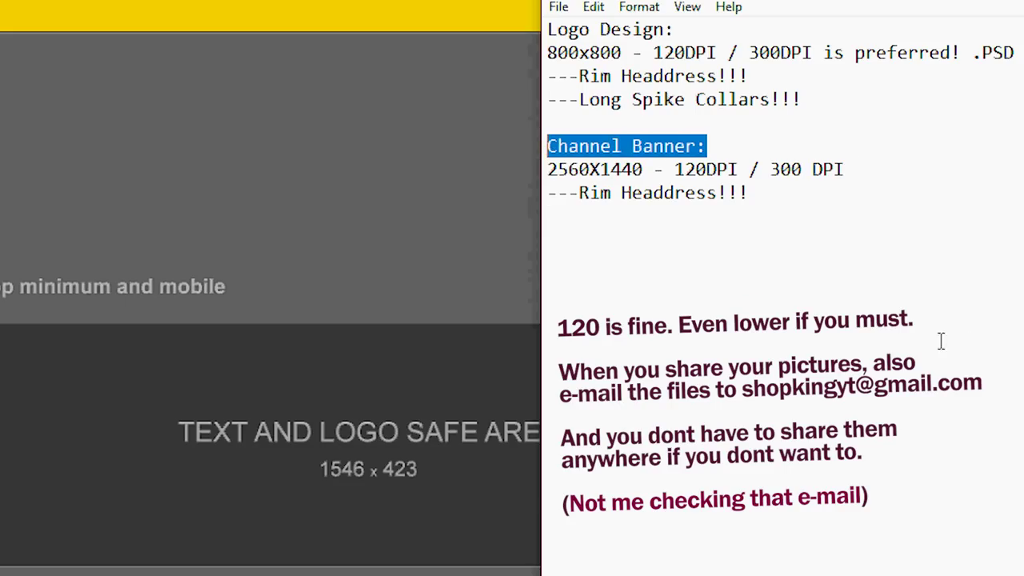
key("ctrl+End")
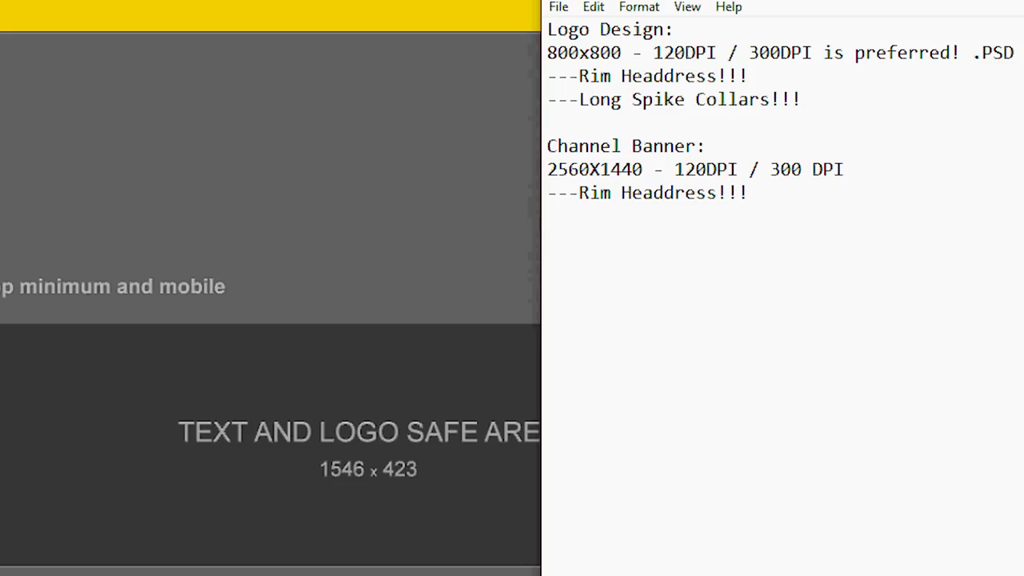
Step: Add an Intro: section reading 1920x1080. HD!!! followed by a Rim Headdress line
type("Intro:")
key("Return")
type("1920x108")
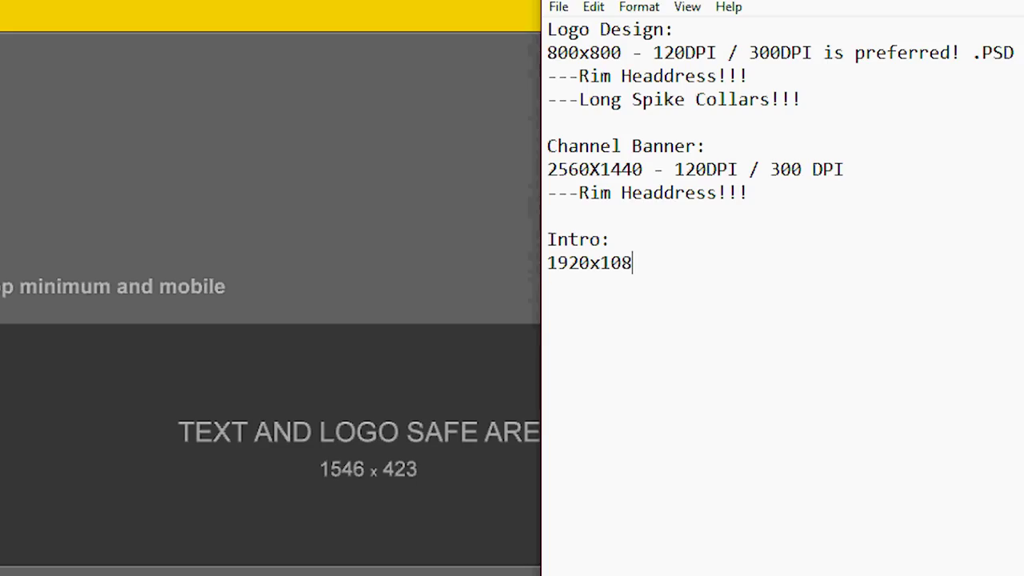
type("0. HD!!!")
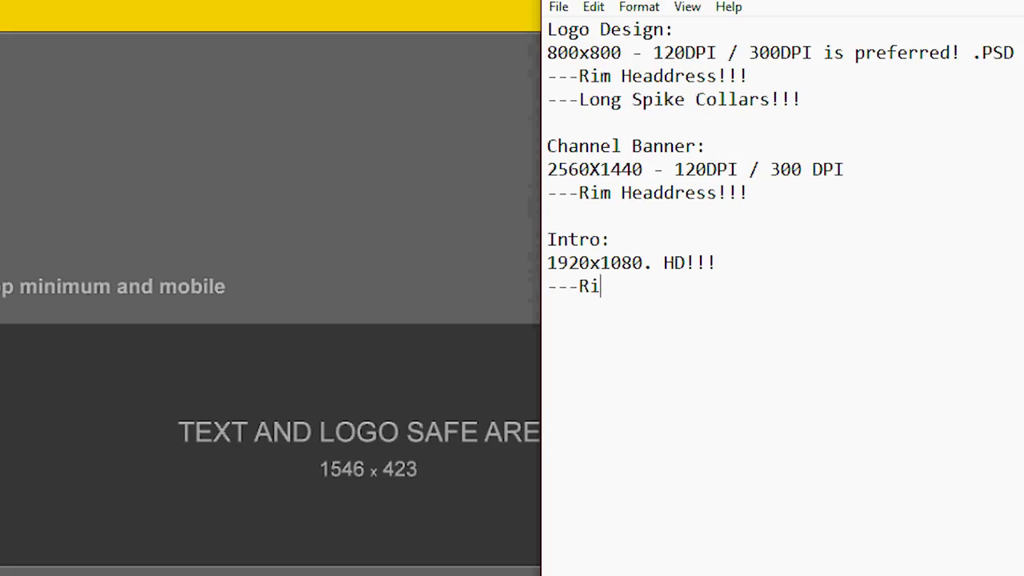
type("m Headdres")
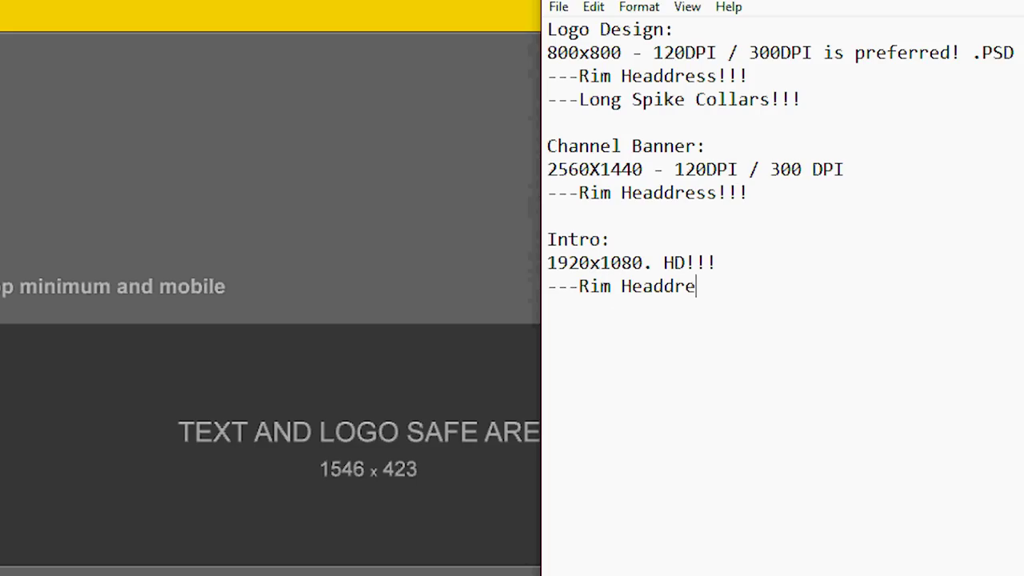
type("s!!!")
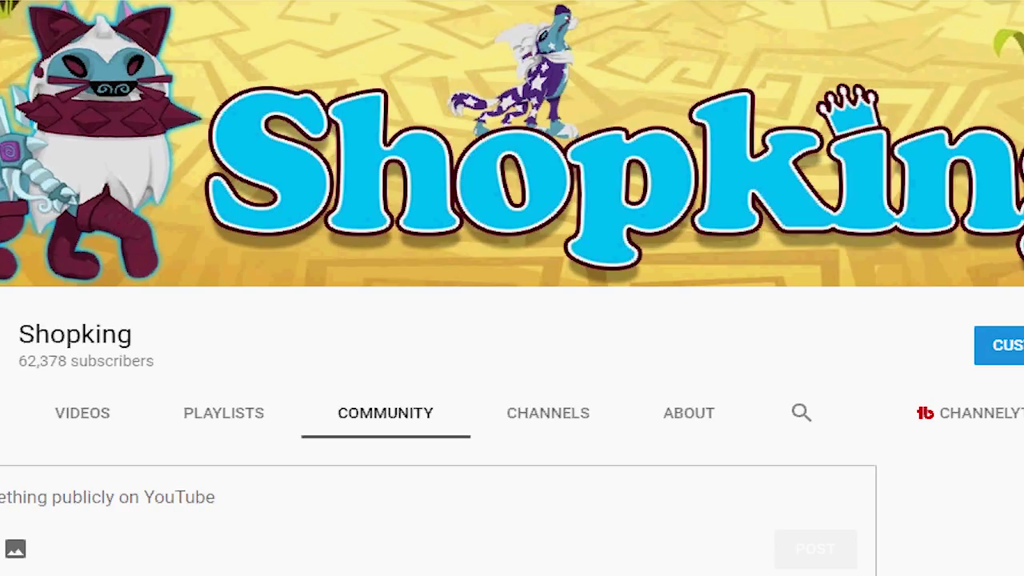
Step: Back in Notepad, add the #rebrandshopking hashtag and the contact e-mail address on the next line
key("alt+Tab")
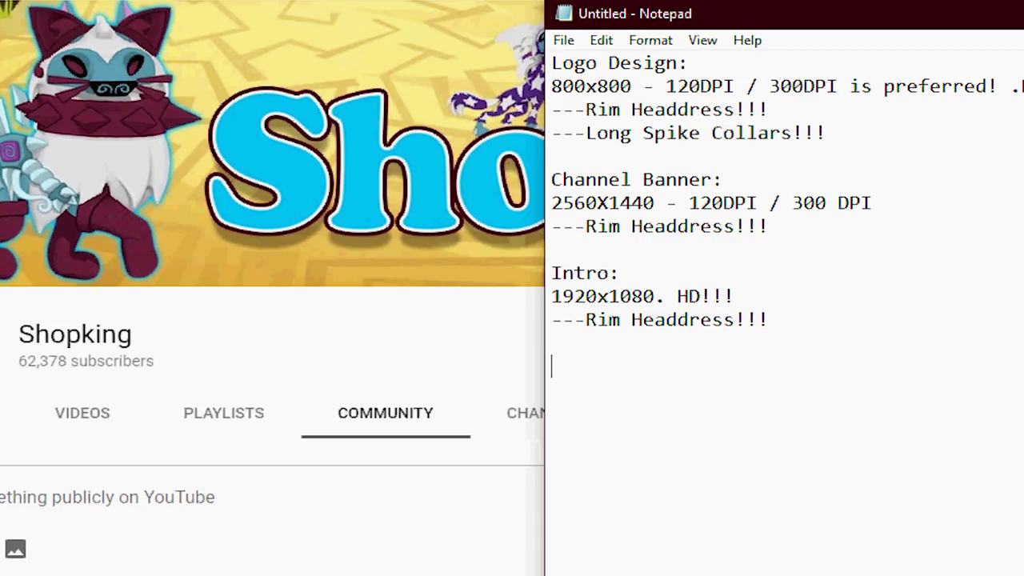
type("#rebran")
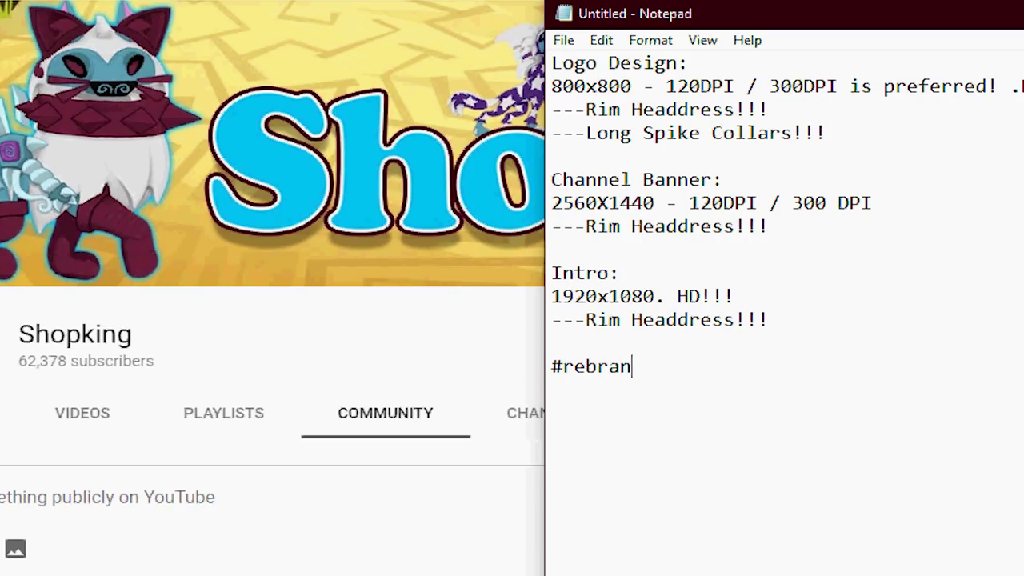
type("dshopking")
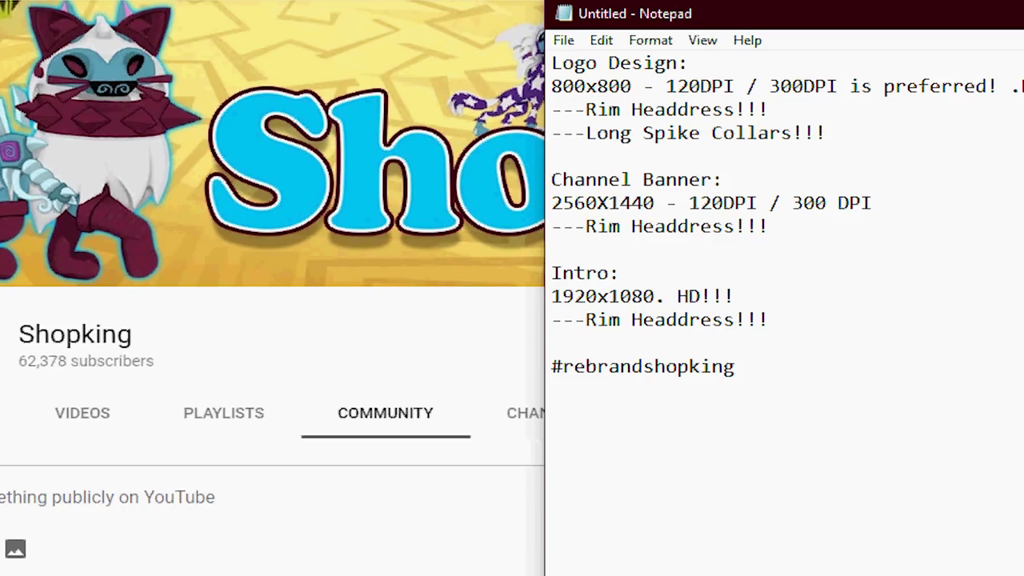
key("Return")
key("Return")
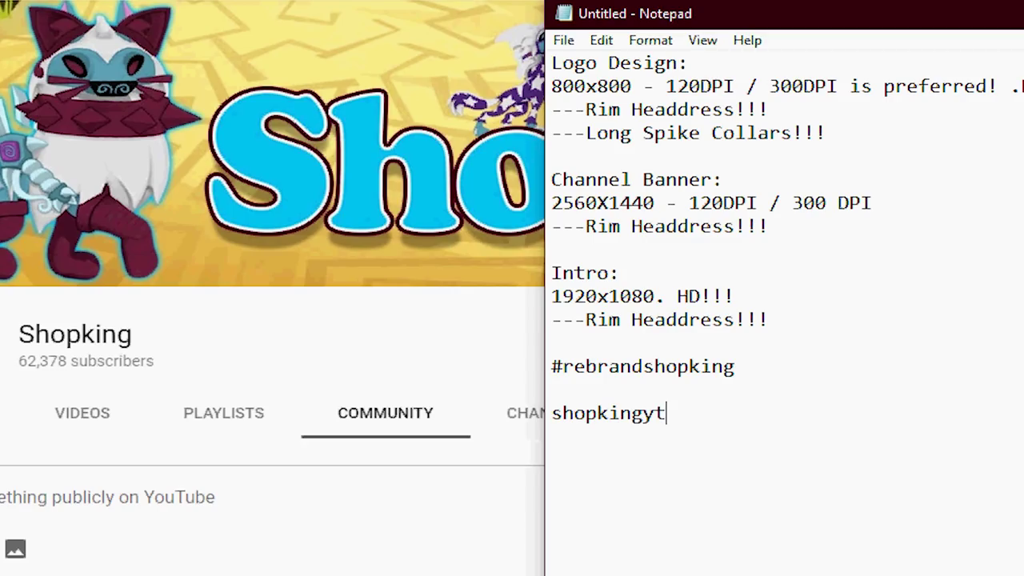
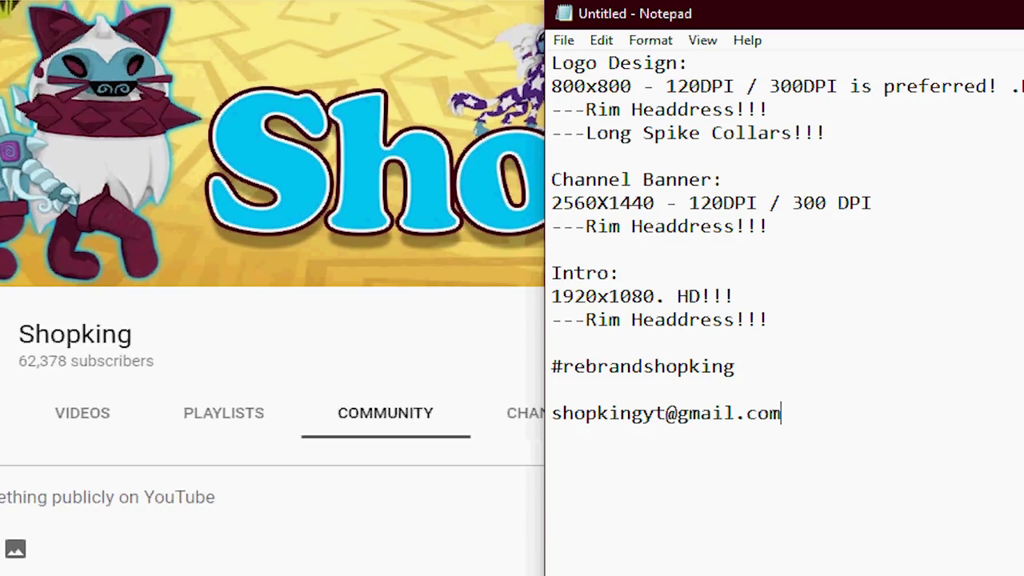
Step: Select the Intro: heading and the #rebrandshopking line, then return to the e-mail line's end
left_click(551, 368)
left_click(625, 270)
key("shift+Home")
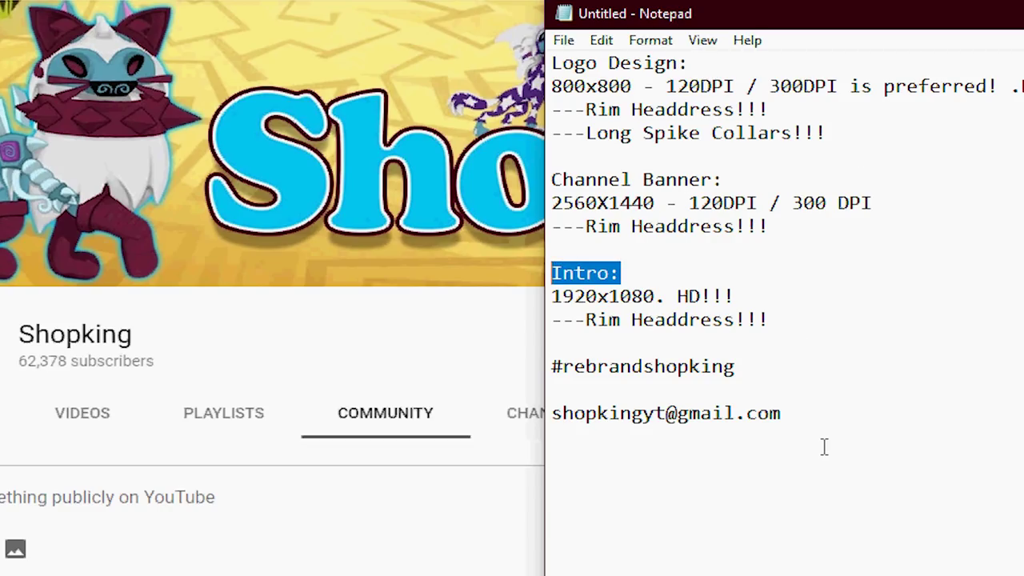
left_click_drag(743, 369, 529, 368)
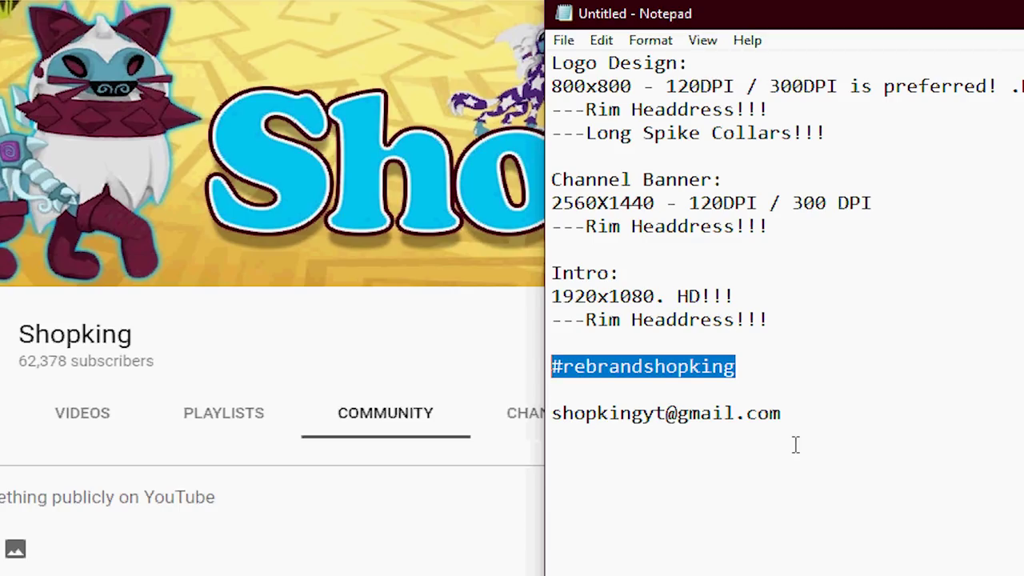
left_click(816, 414)
Step: Add a dashed separator line and a July 4th! deadline line, then switch to YouTube
key("Return")
key("Return")
type("-------------------------------")
key("Return")
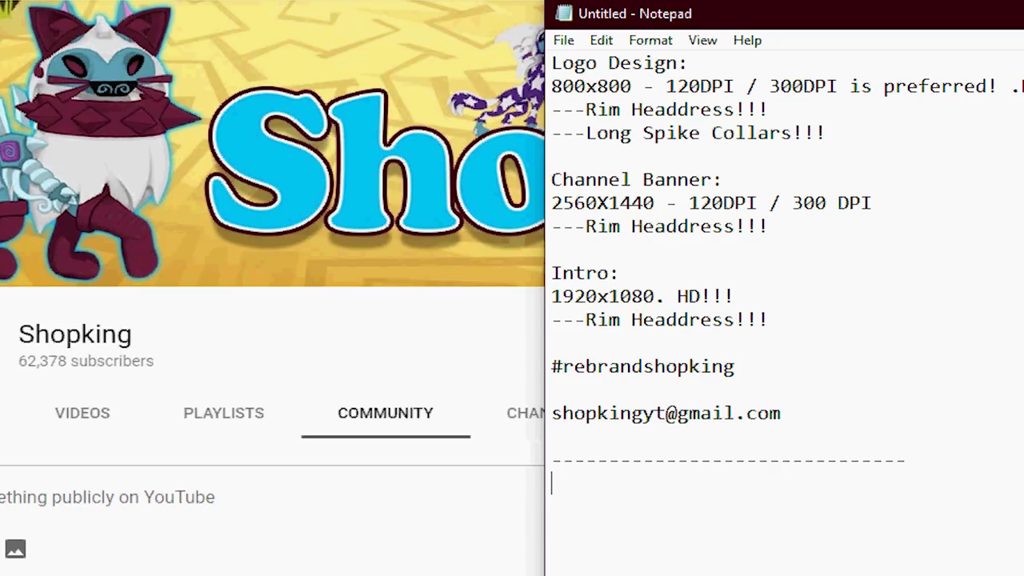
type("July 4th!")
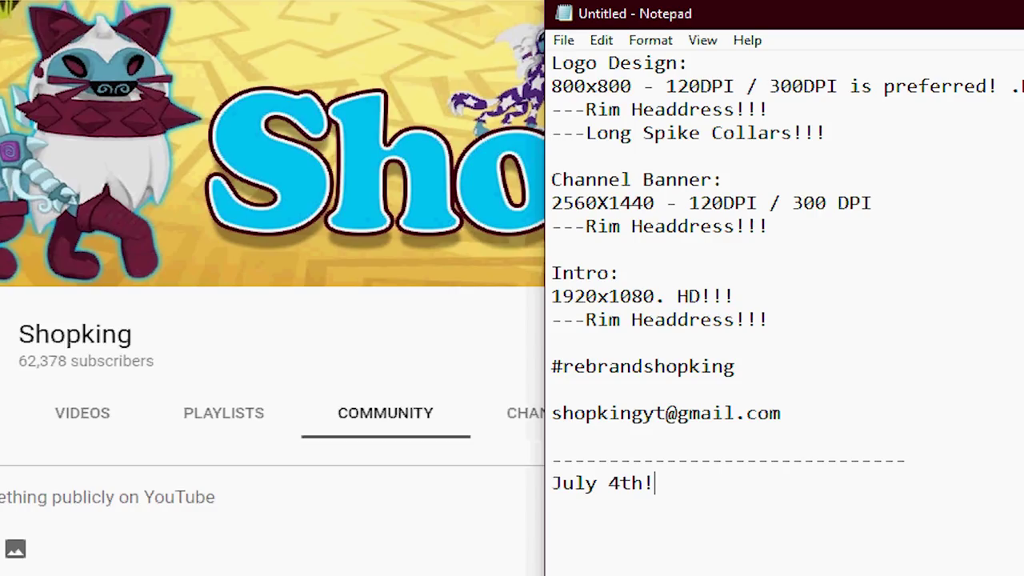
key("alt+Tab")
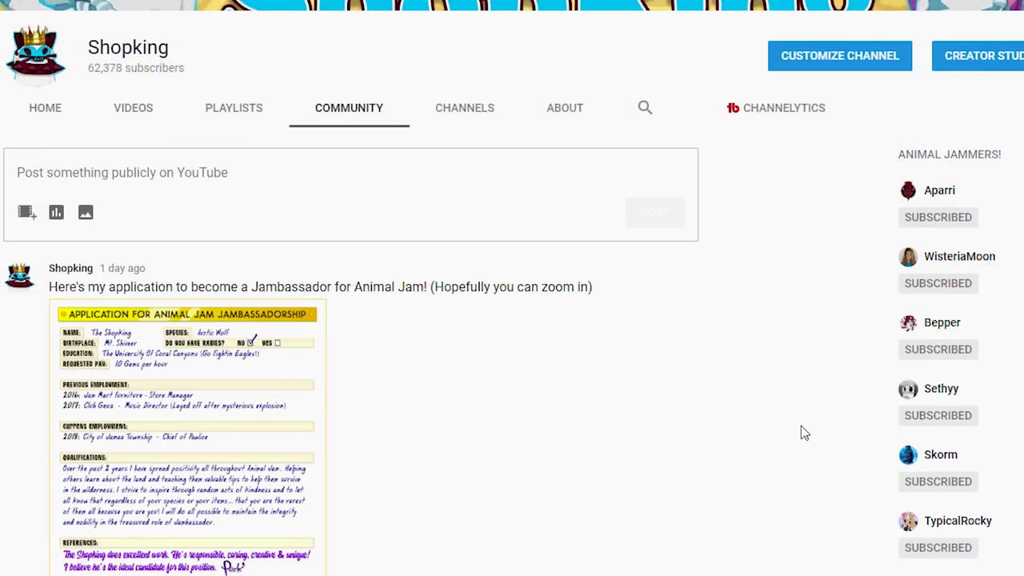
Step: Scroll the channel page, then place the Notepad cursor after the Intro's Rim Headdress line
scroll(797, 430, "up", 2)
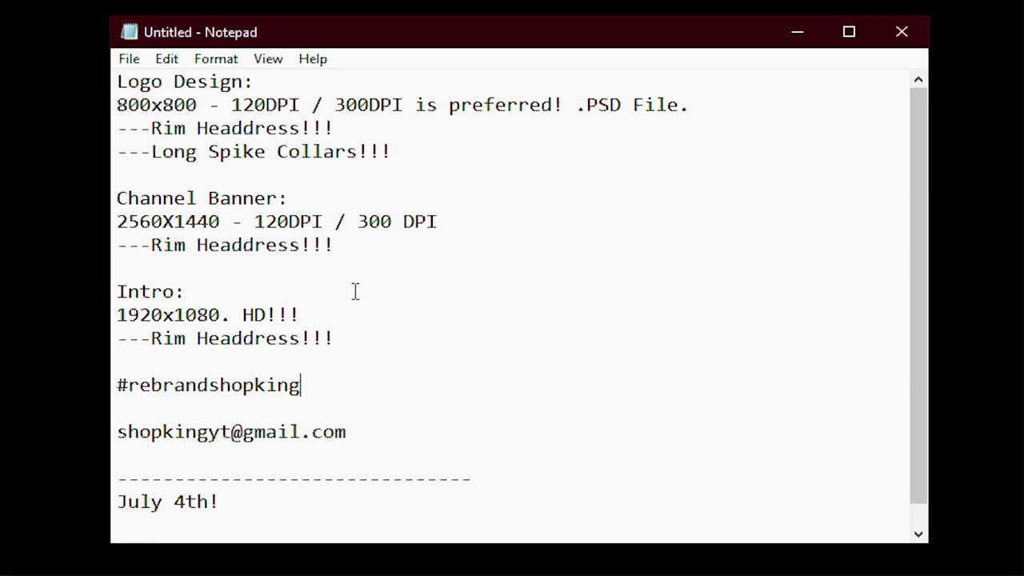
left_click(360, 342)
Step: Add a Shirt Designs heading below the Intro section and select the #rebrandshopking line
key("Return")
key("Return")
type("Shirt De")
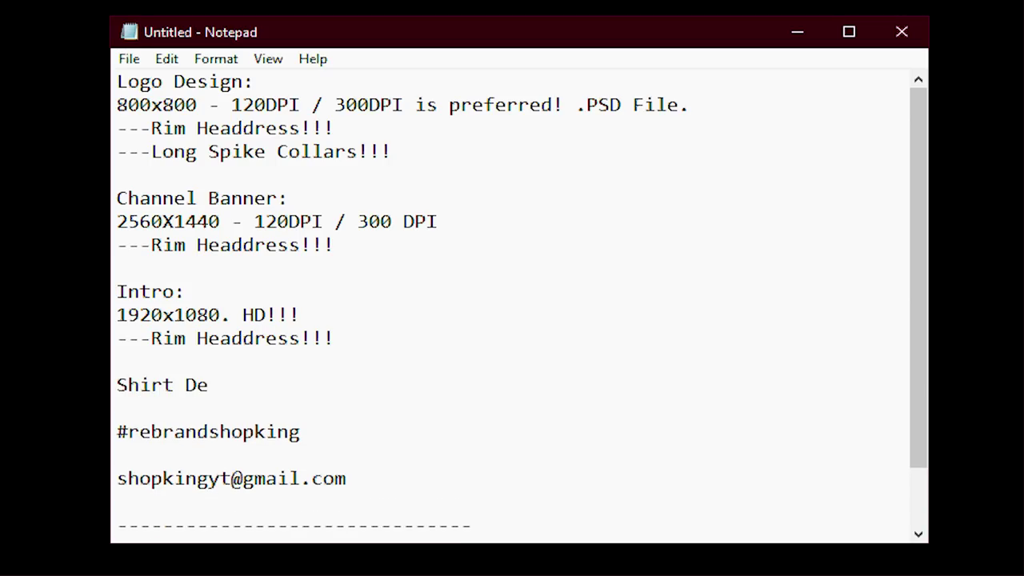
type("signs")
left_click_drag(117, 432, 301, 432)
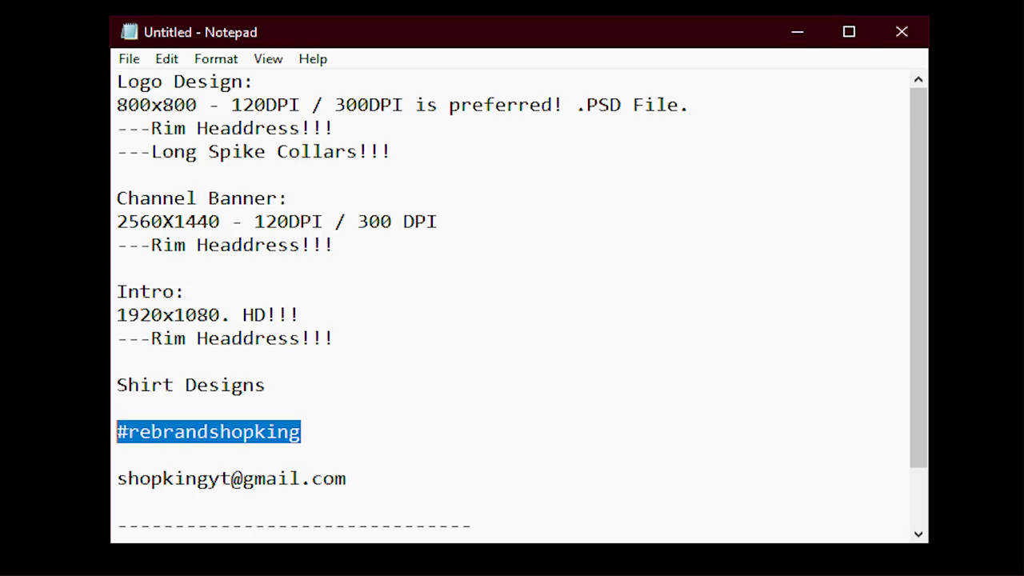